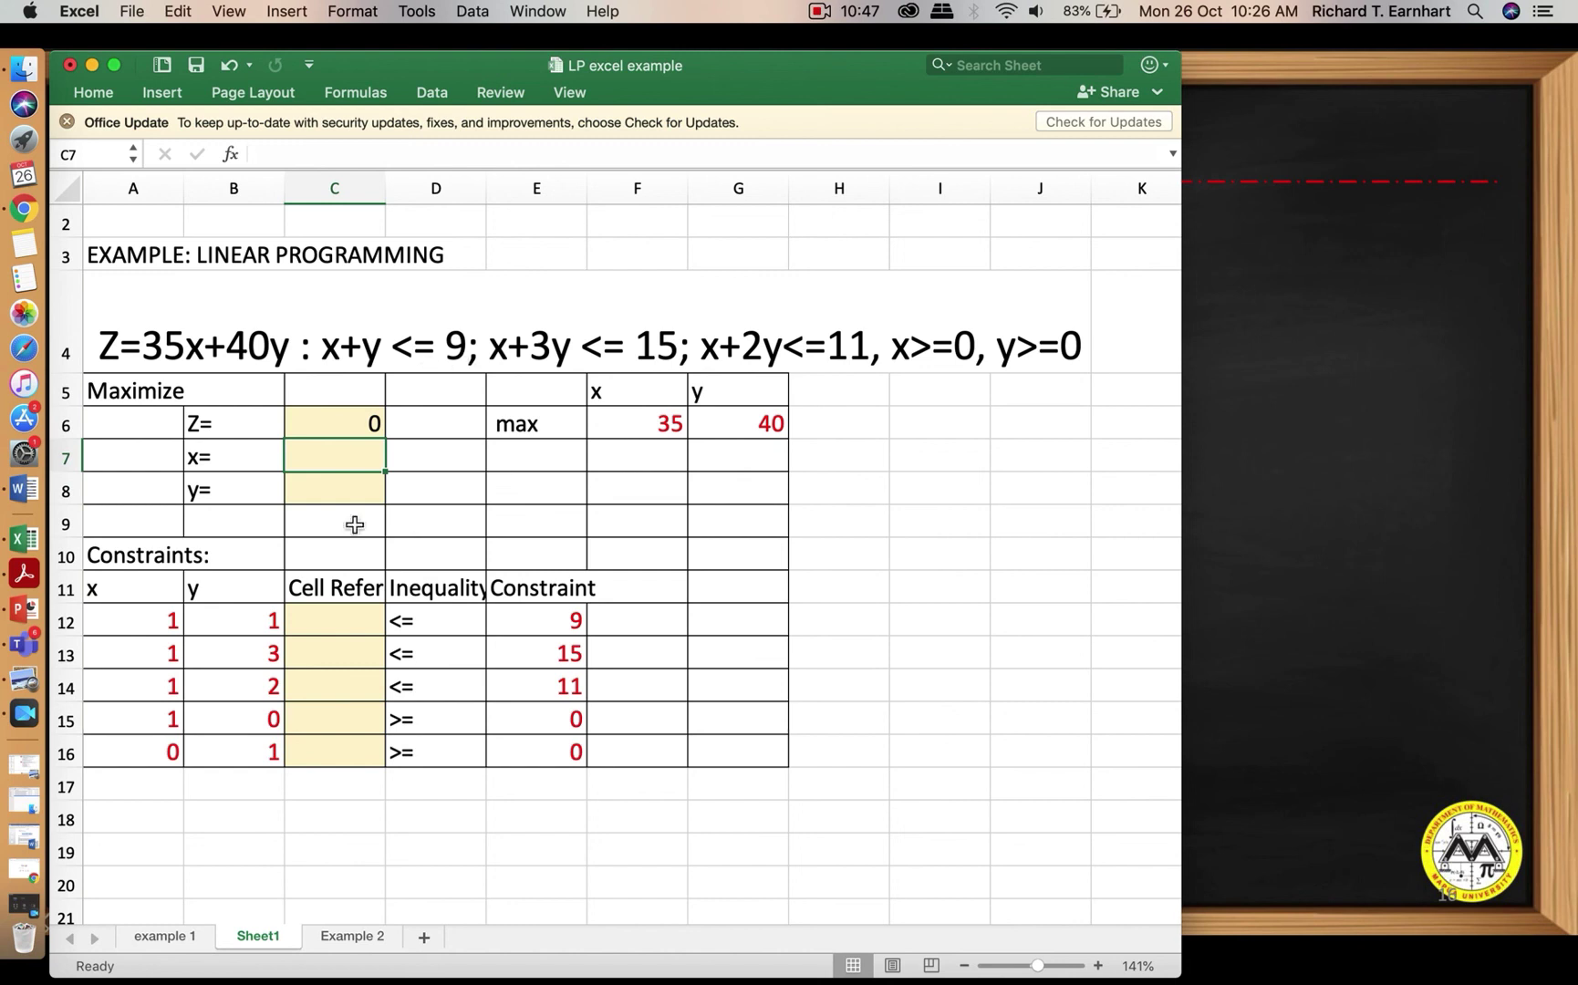
left_click(167, 633)
left_click(259, 635)
left_click(438, 621)
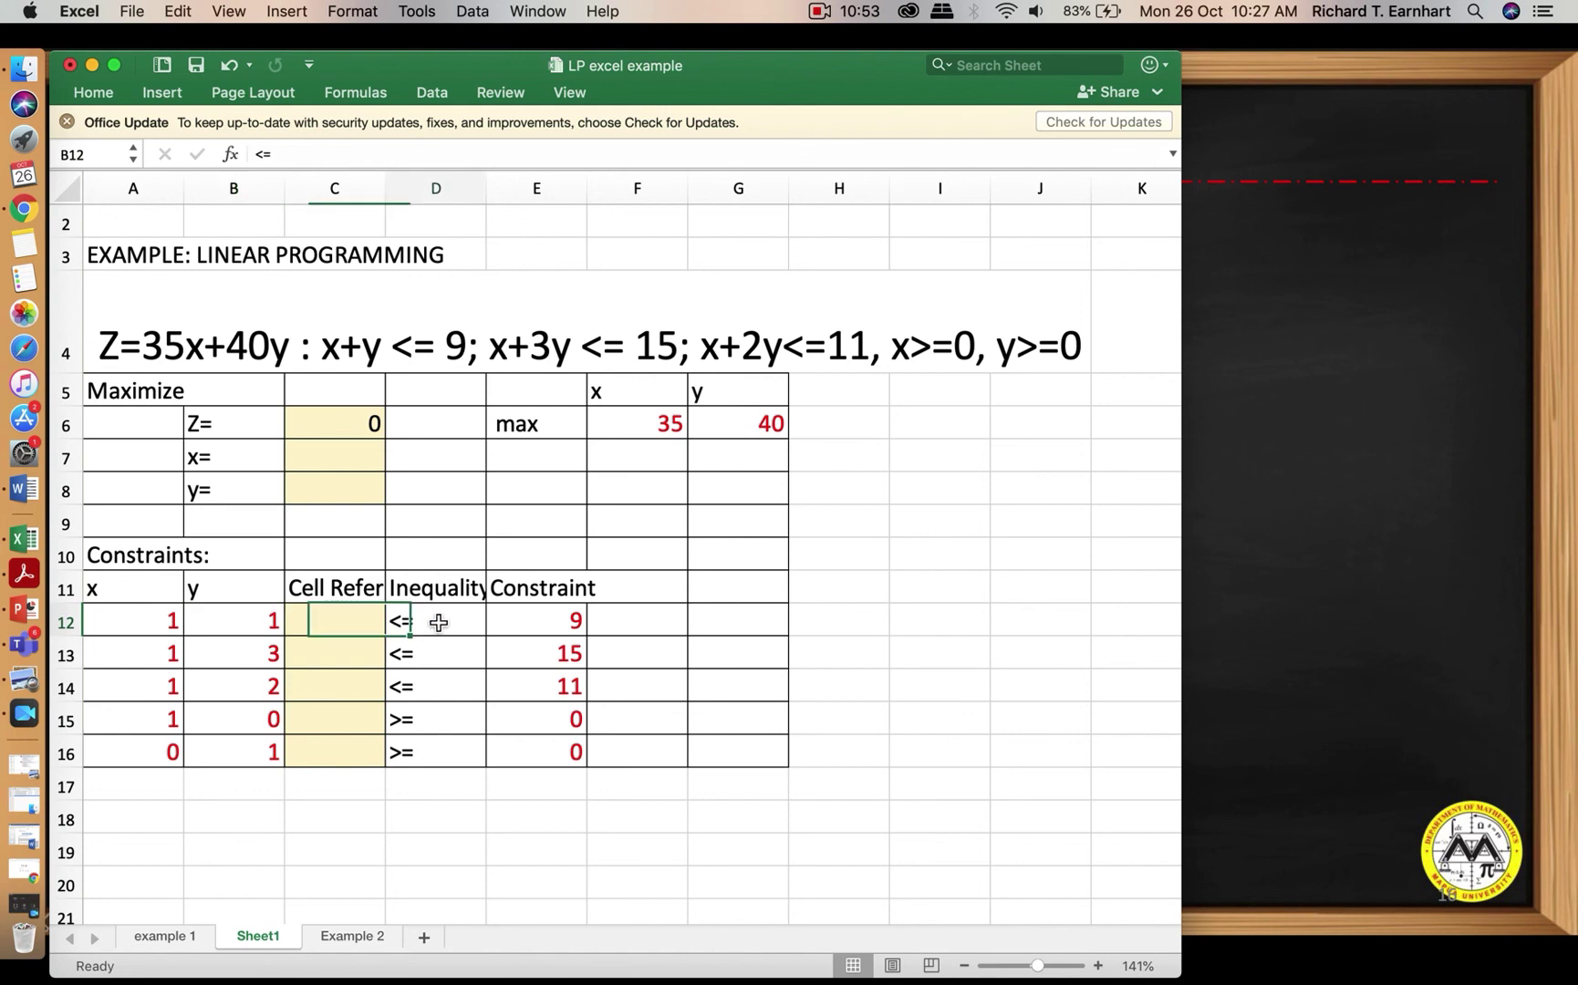
left_click(573, 620)
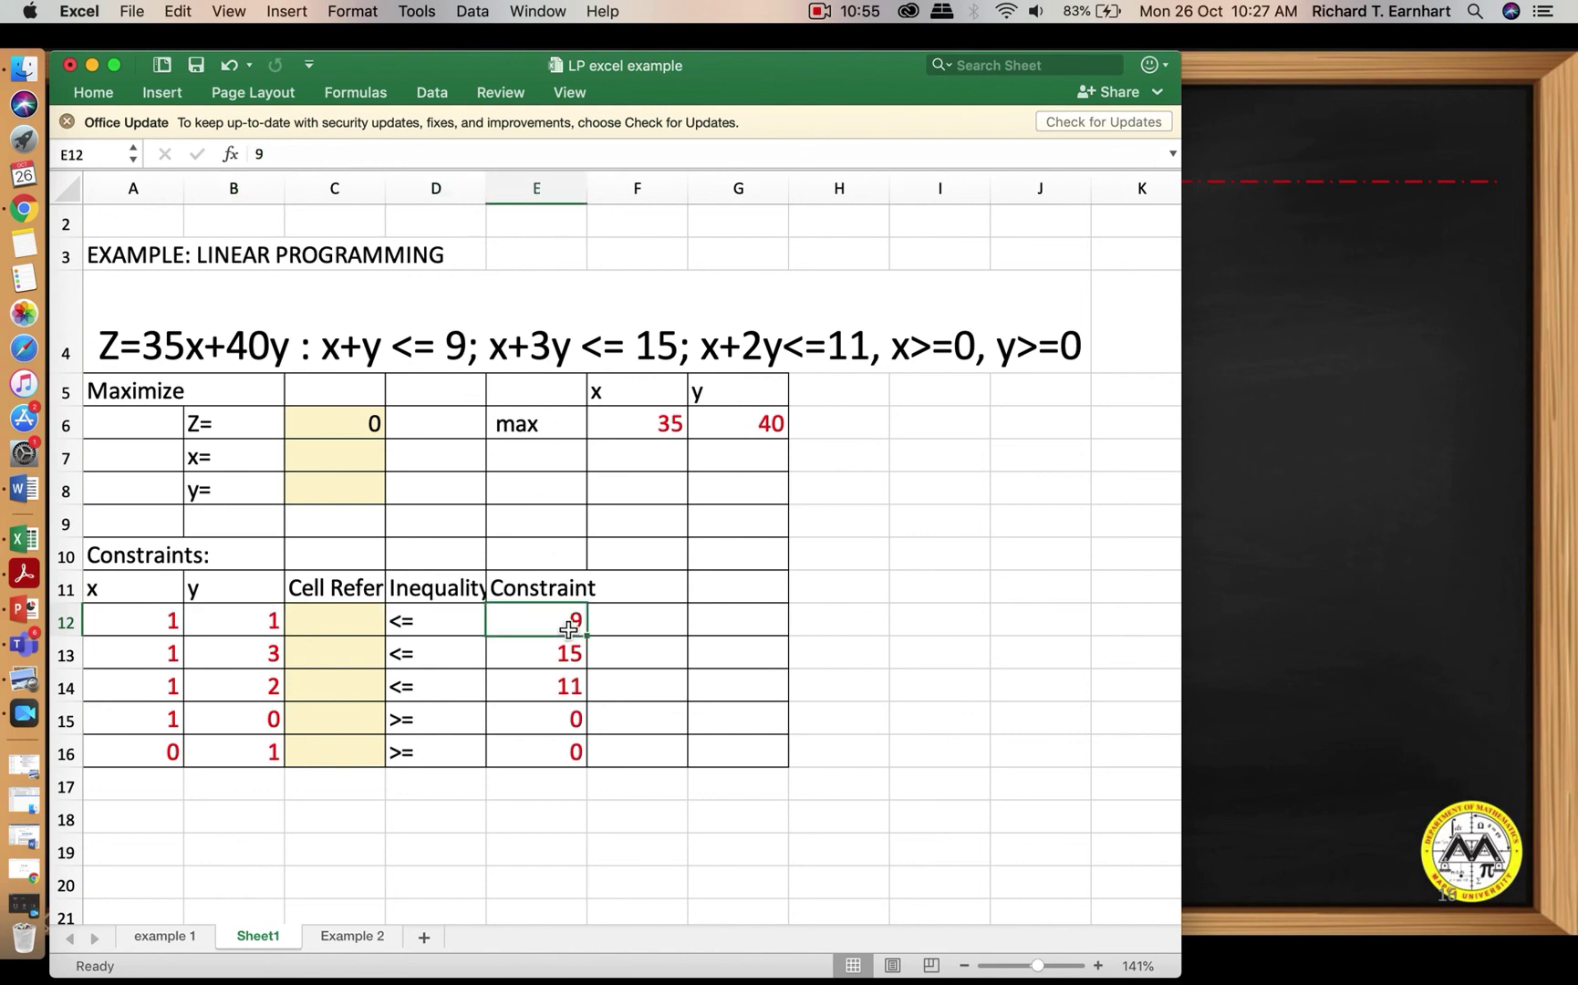
Enter the formula =A12*C7+B12*C8 in cell C12 as the first constraint's cell reference
left_click(337, 623)
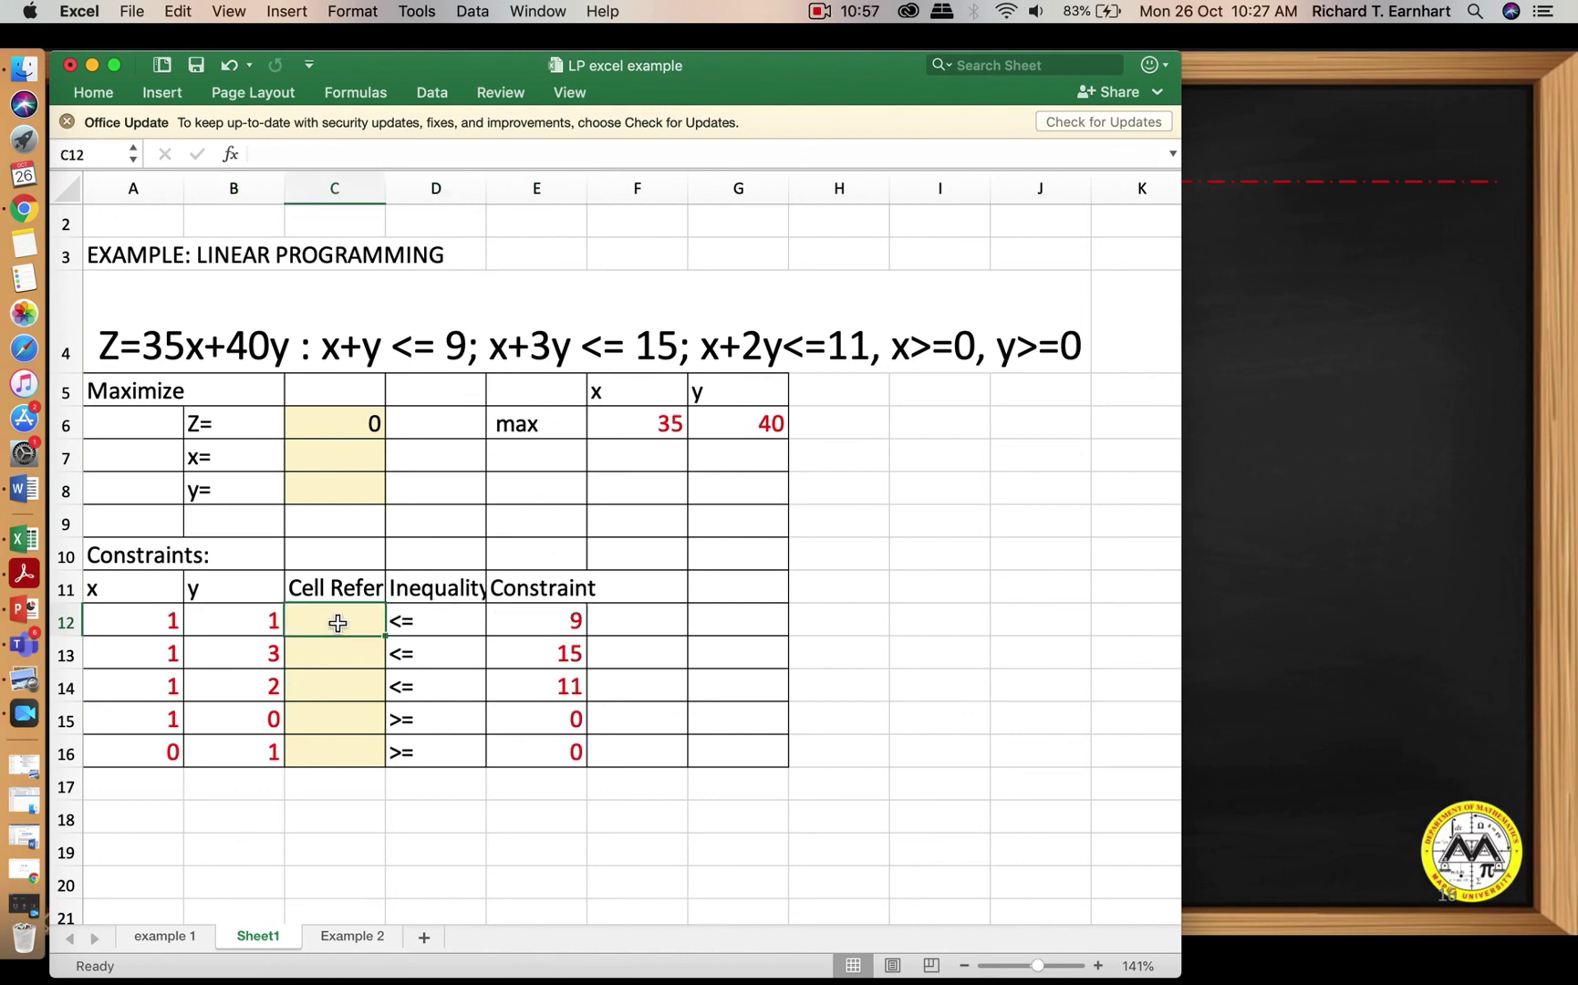
type("=")
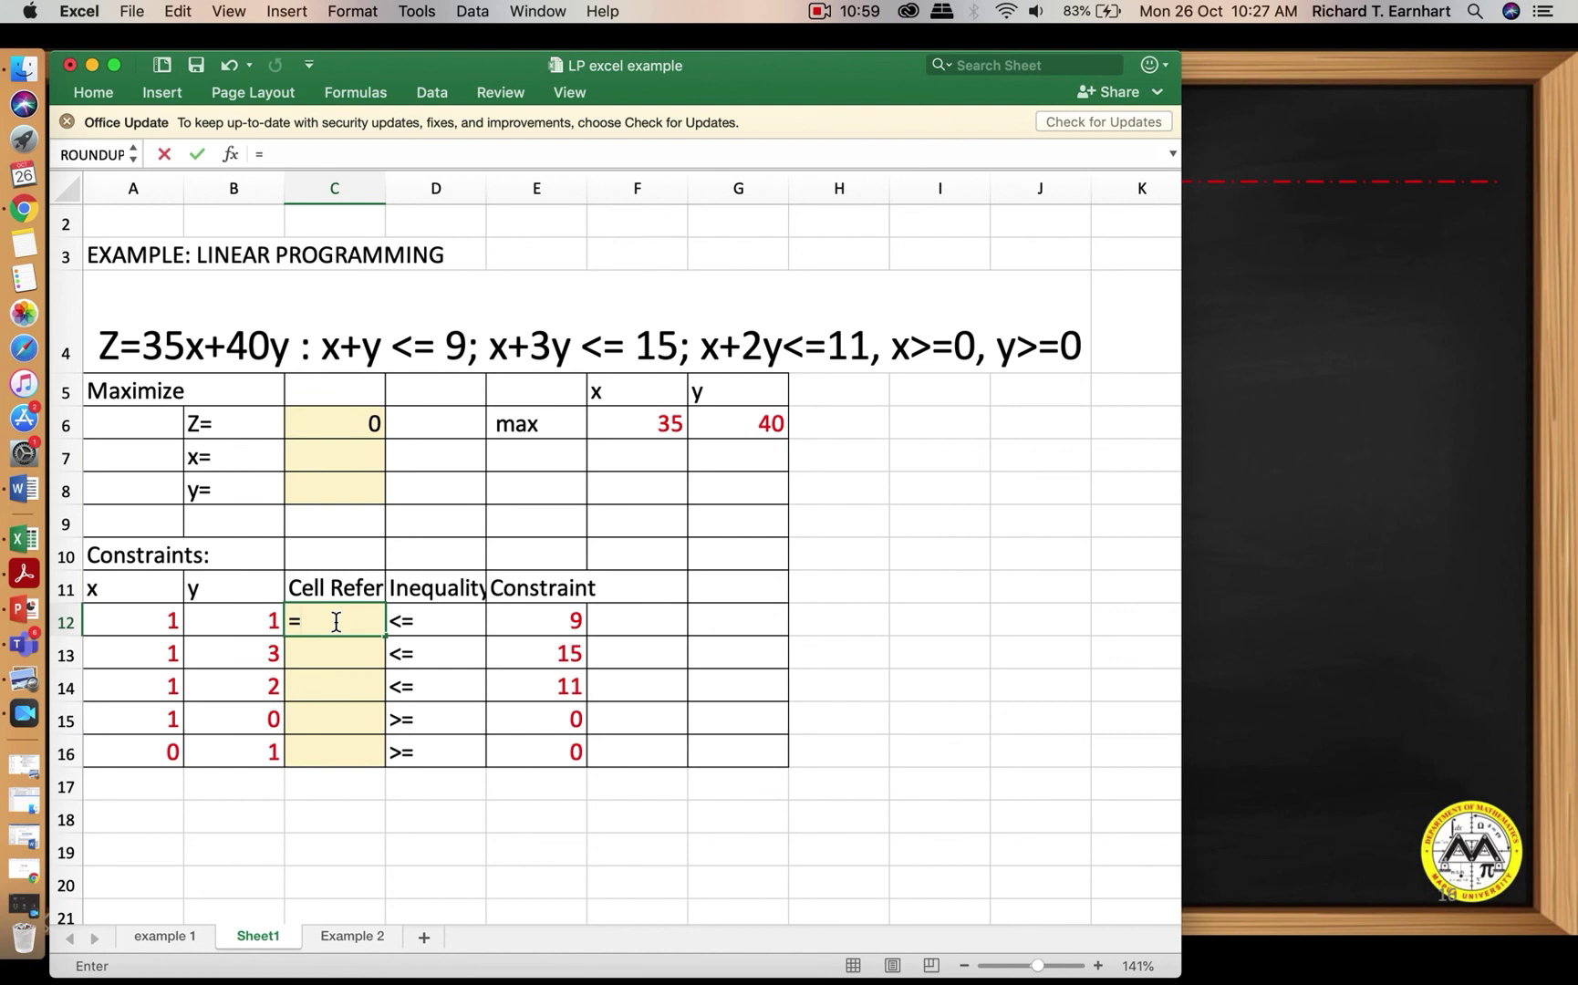
left_click(174, 620)
type("*")
left_click(343, 458)
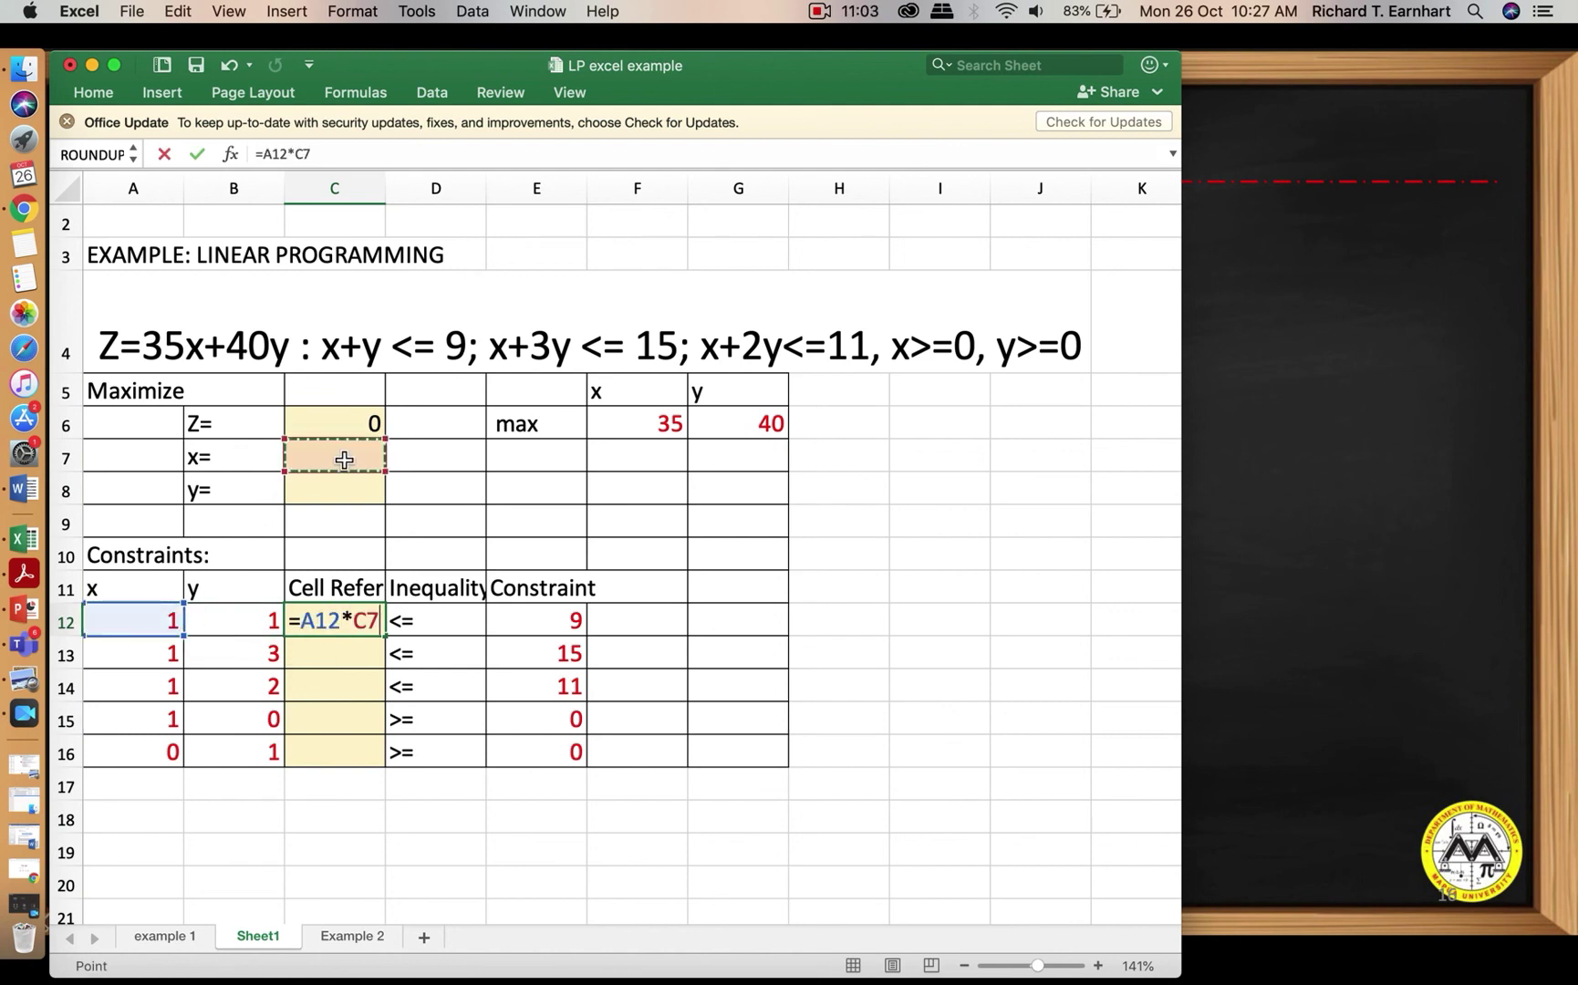
type("+")
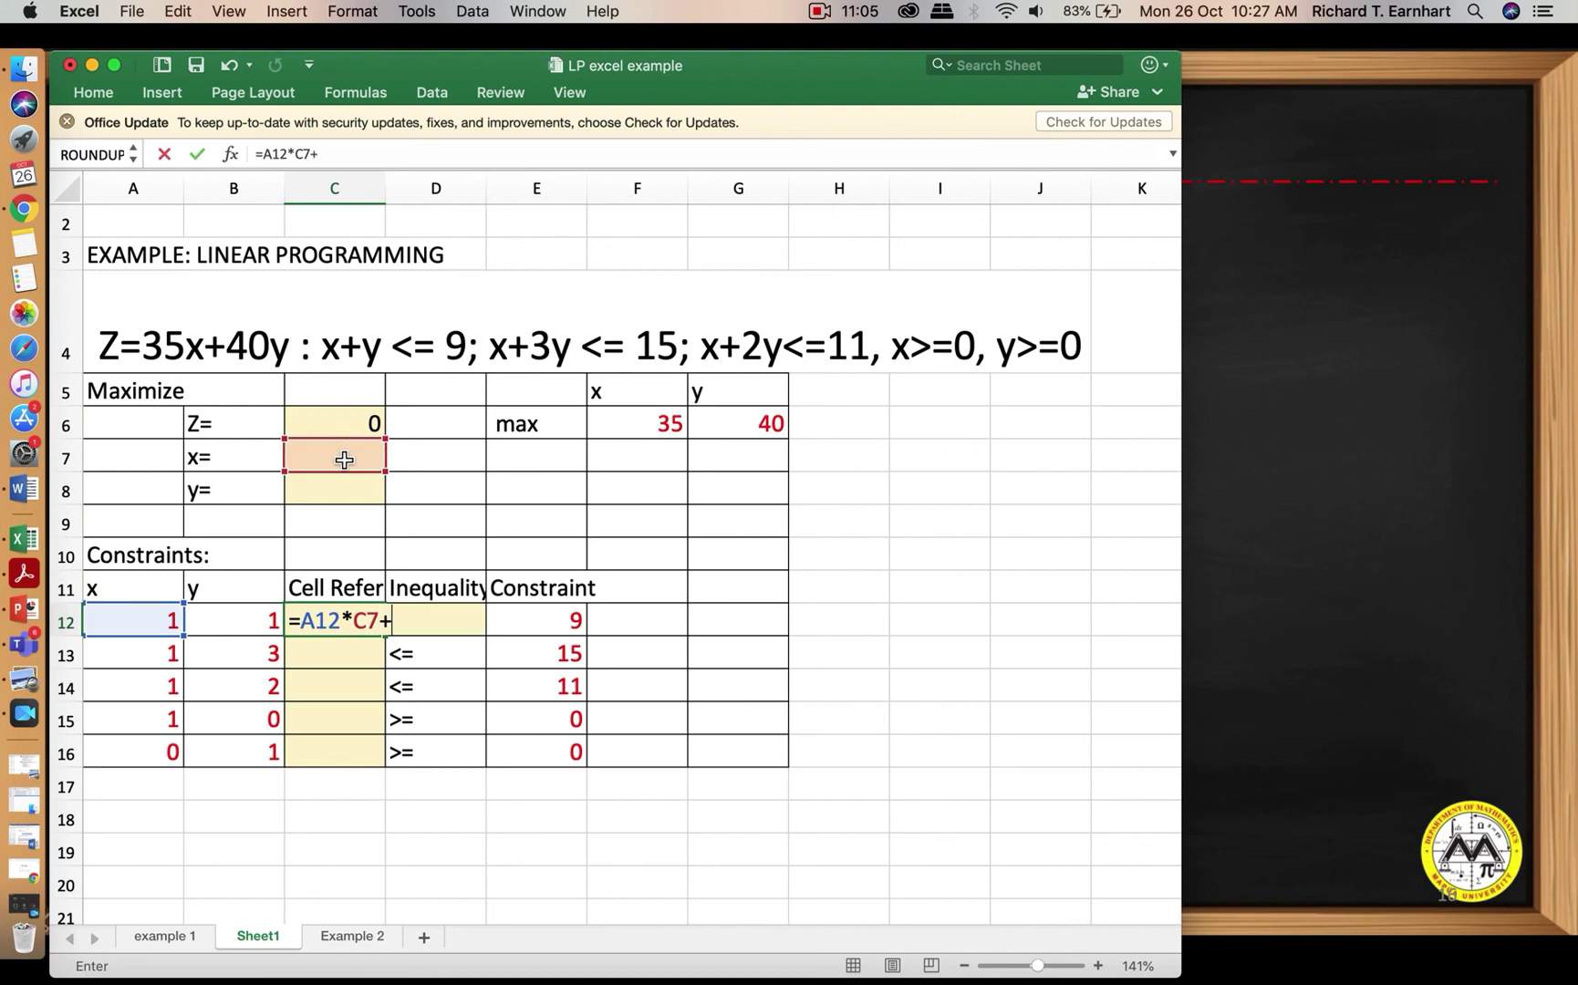
left_click(250, 624)
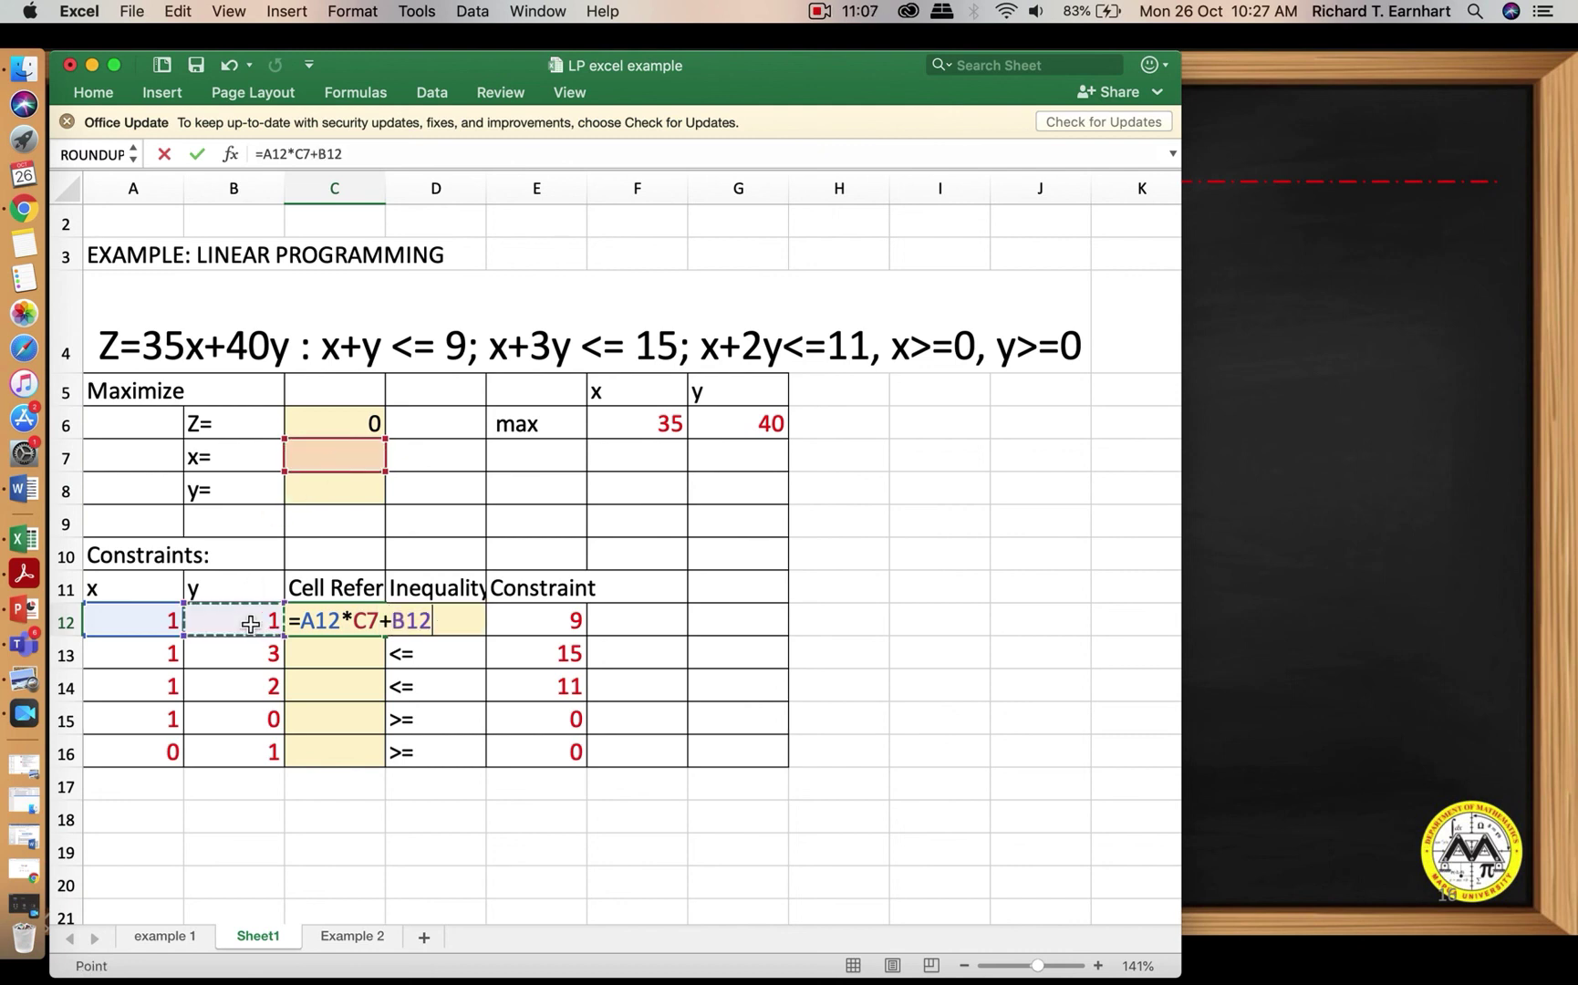
type("*")
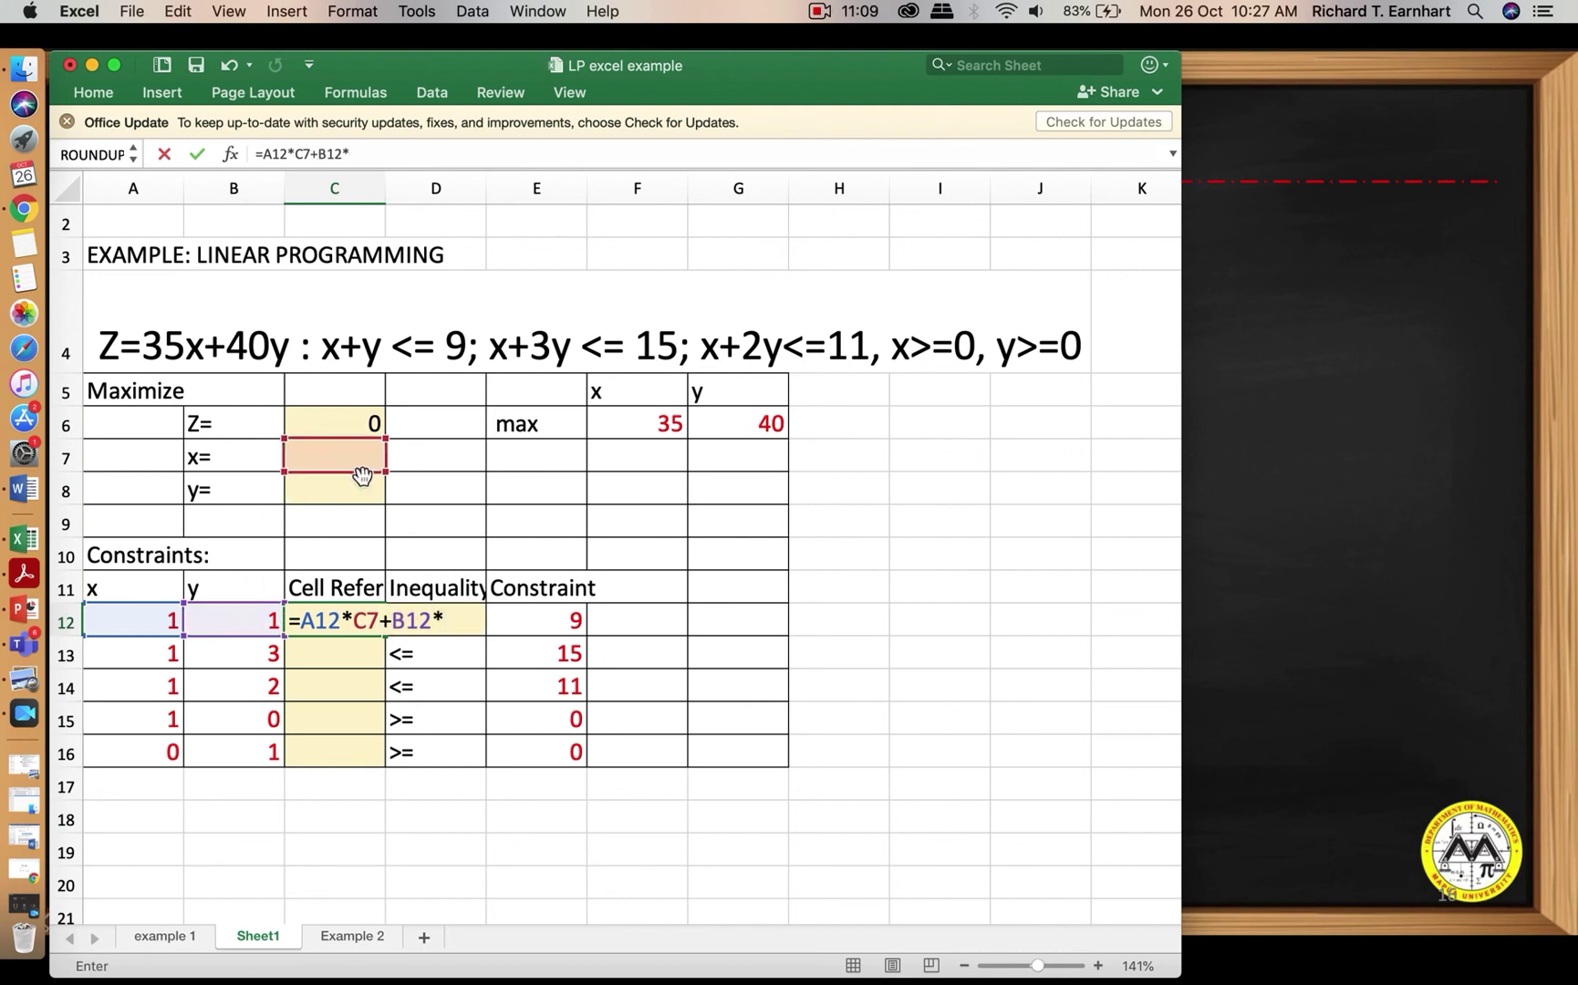
left_click(361, 500)
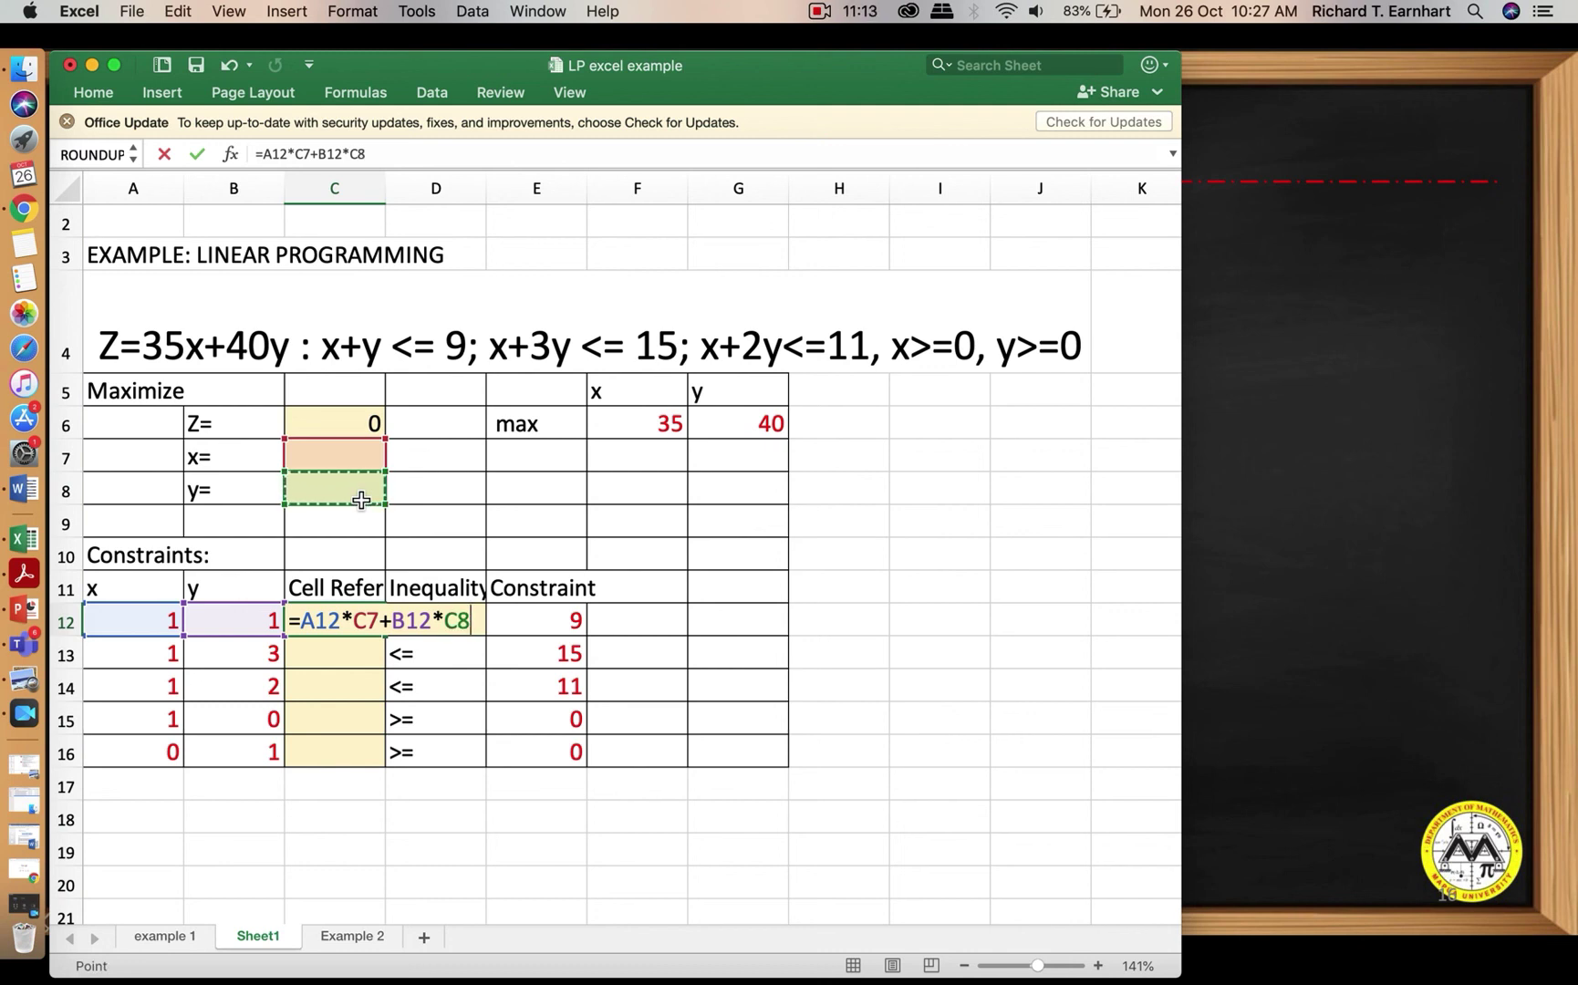
key("Return")
key("Up")
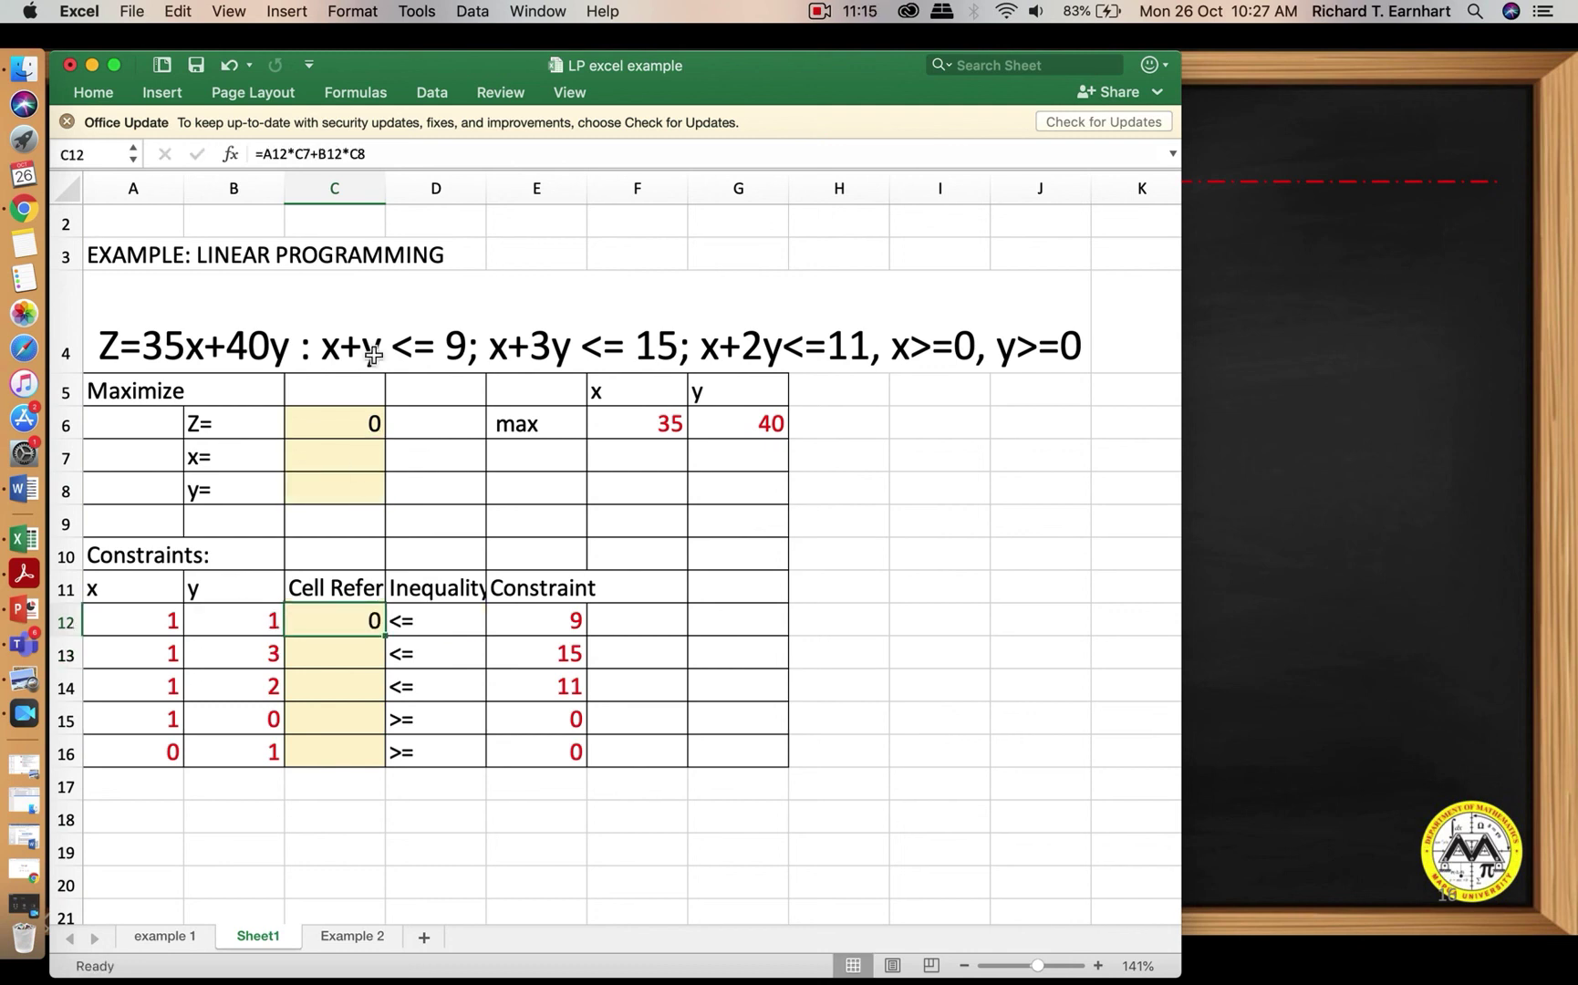
Make the C7 and C8 references in the C12 formula absolute, giving =A12*$C$7+B12*$C$8
left_click(294, 157)
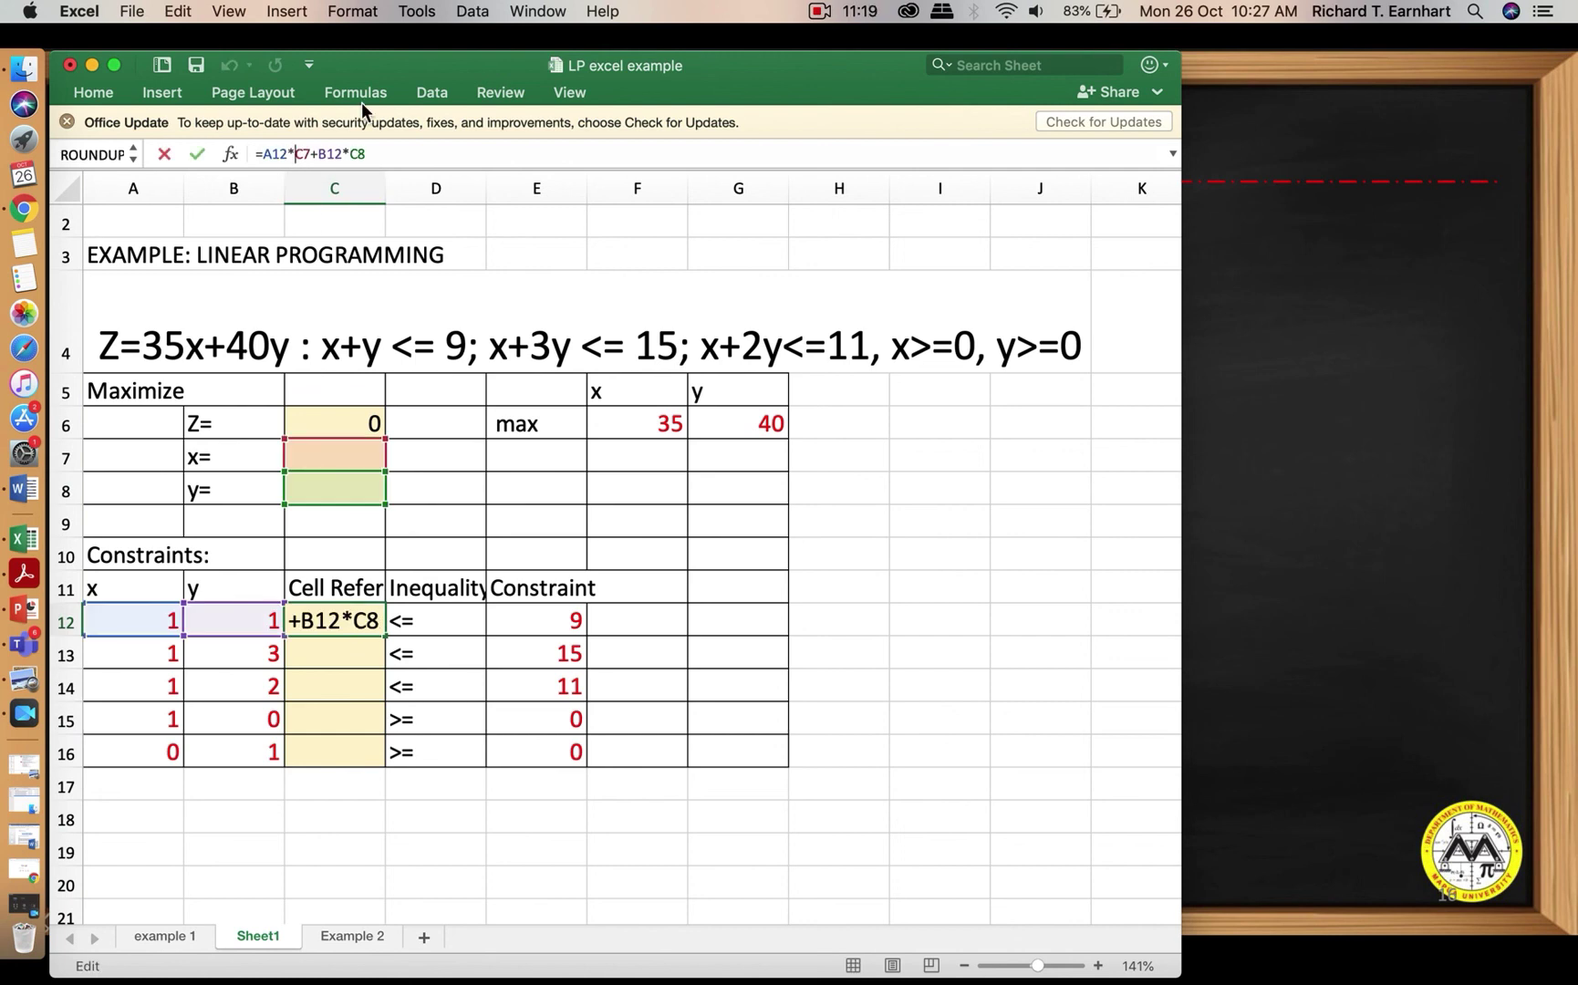
type("$")
key("Right")
type("$")
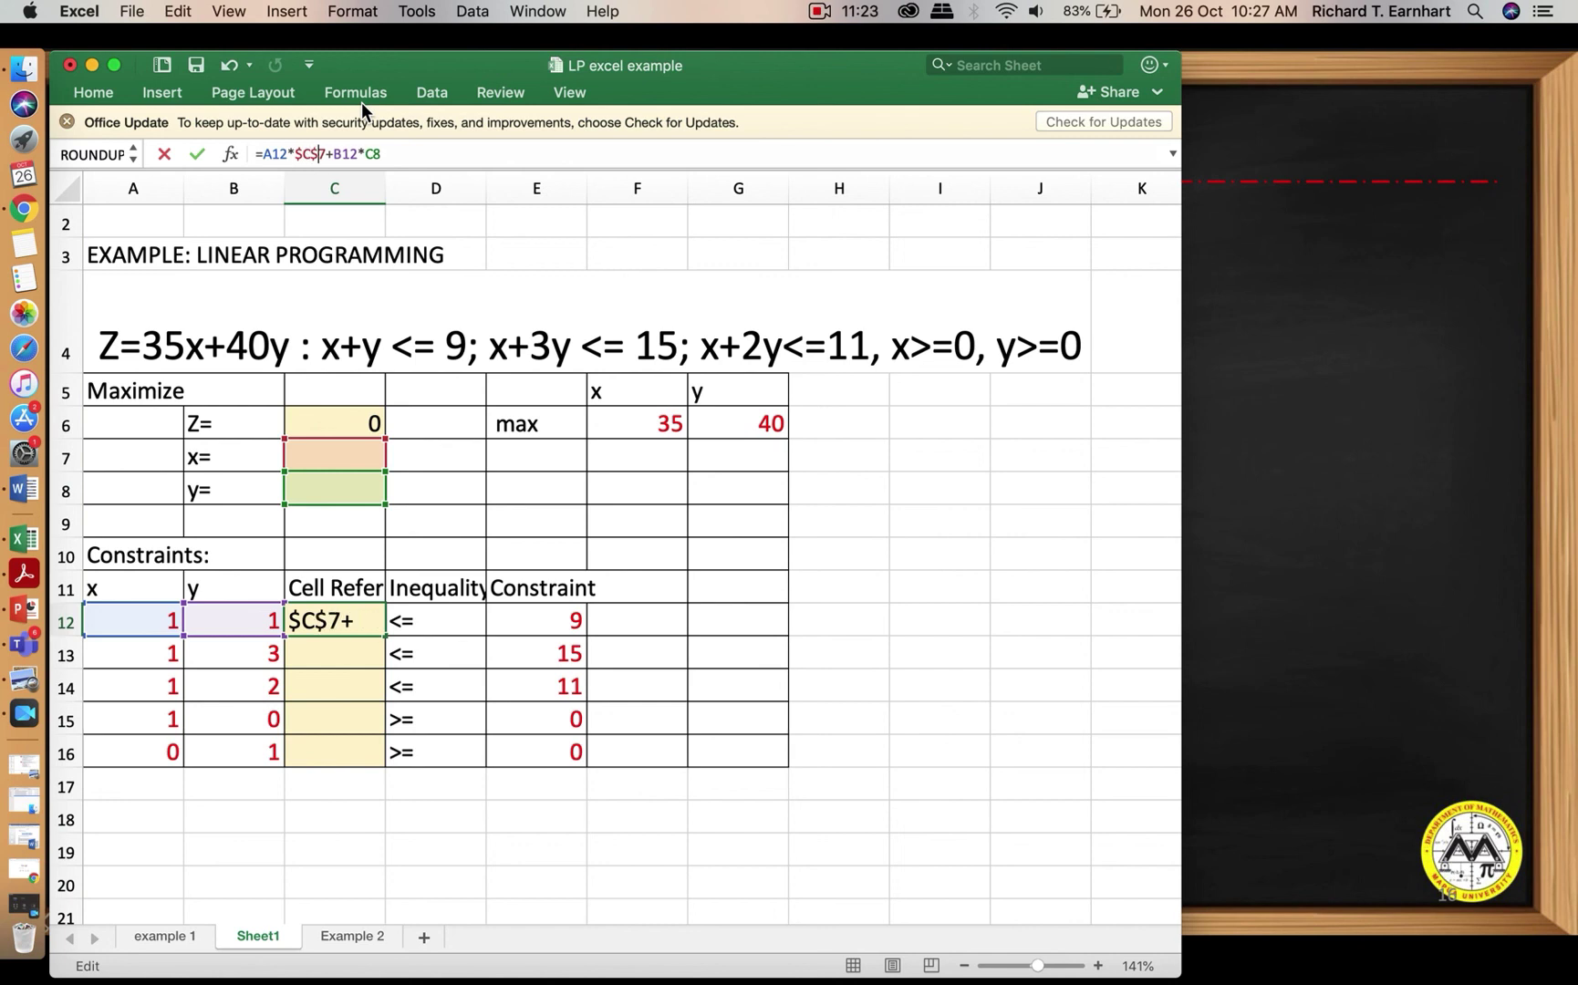
key("Right")
key("Right")
key("Right")
key("Right")
key("Right")
key("Right")
type("$")
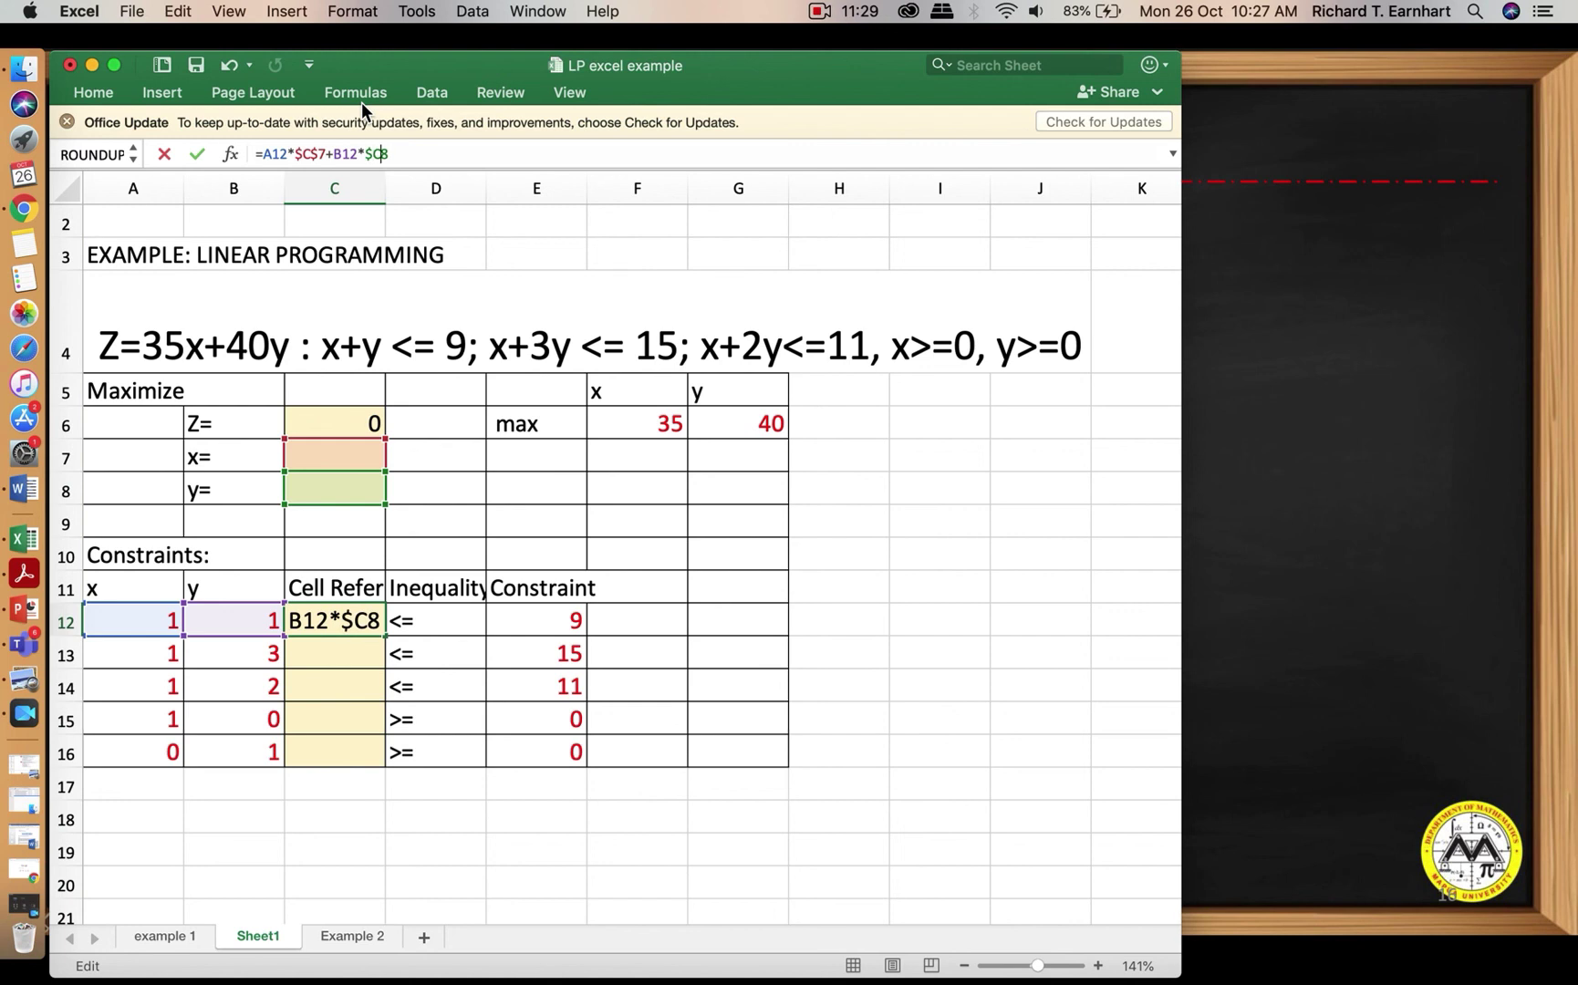
type("$")
key("Return")
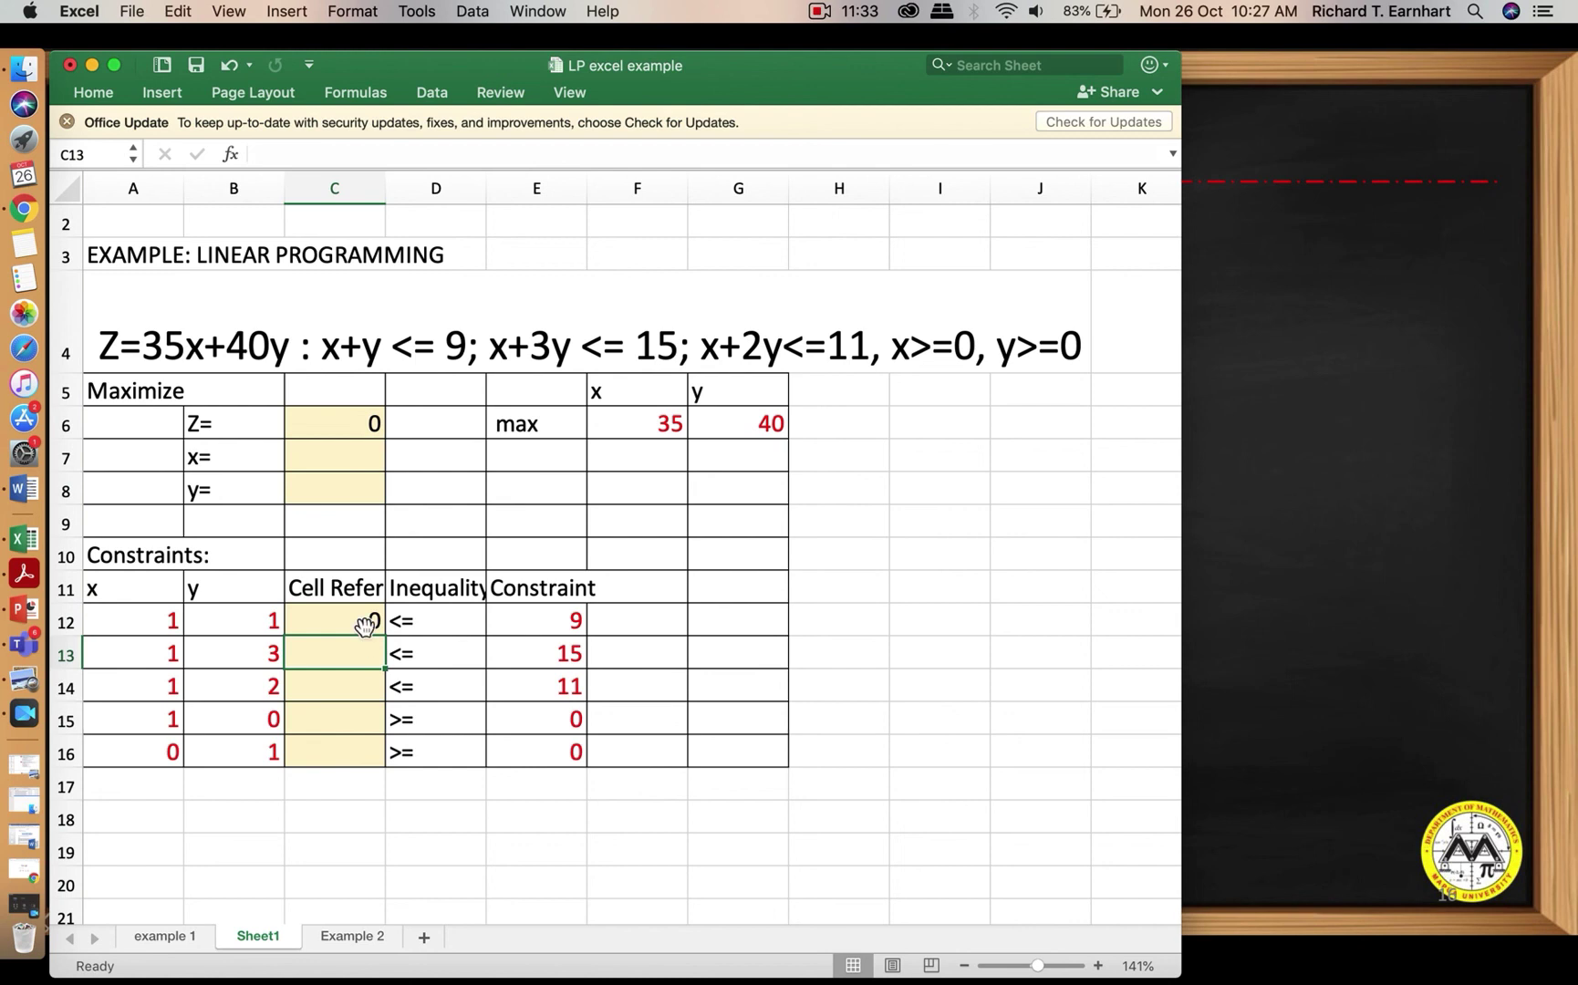
Copy the C12 formula down through cell C16 to cover the remaining constraints
left_click(358, 624)
left_click_drag(388, 641, 384, 752)
left_click(437, 820)
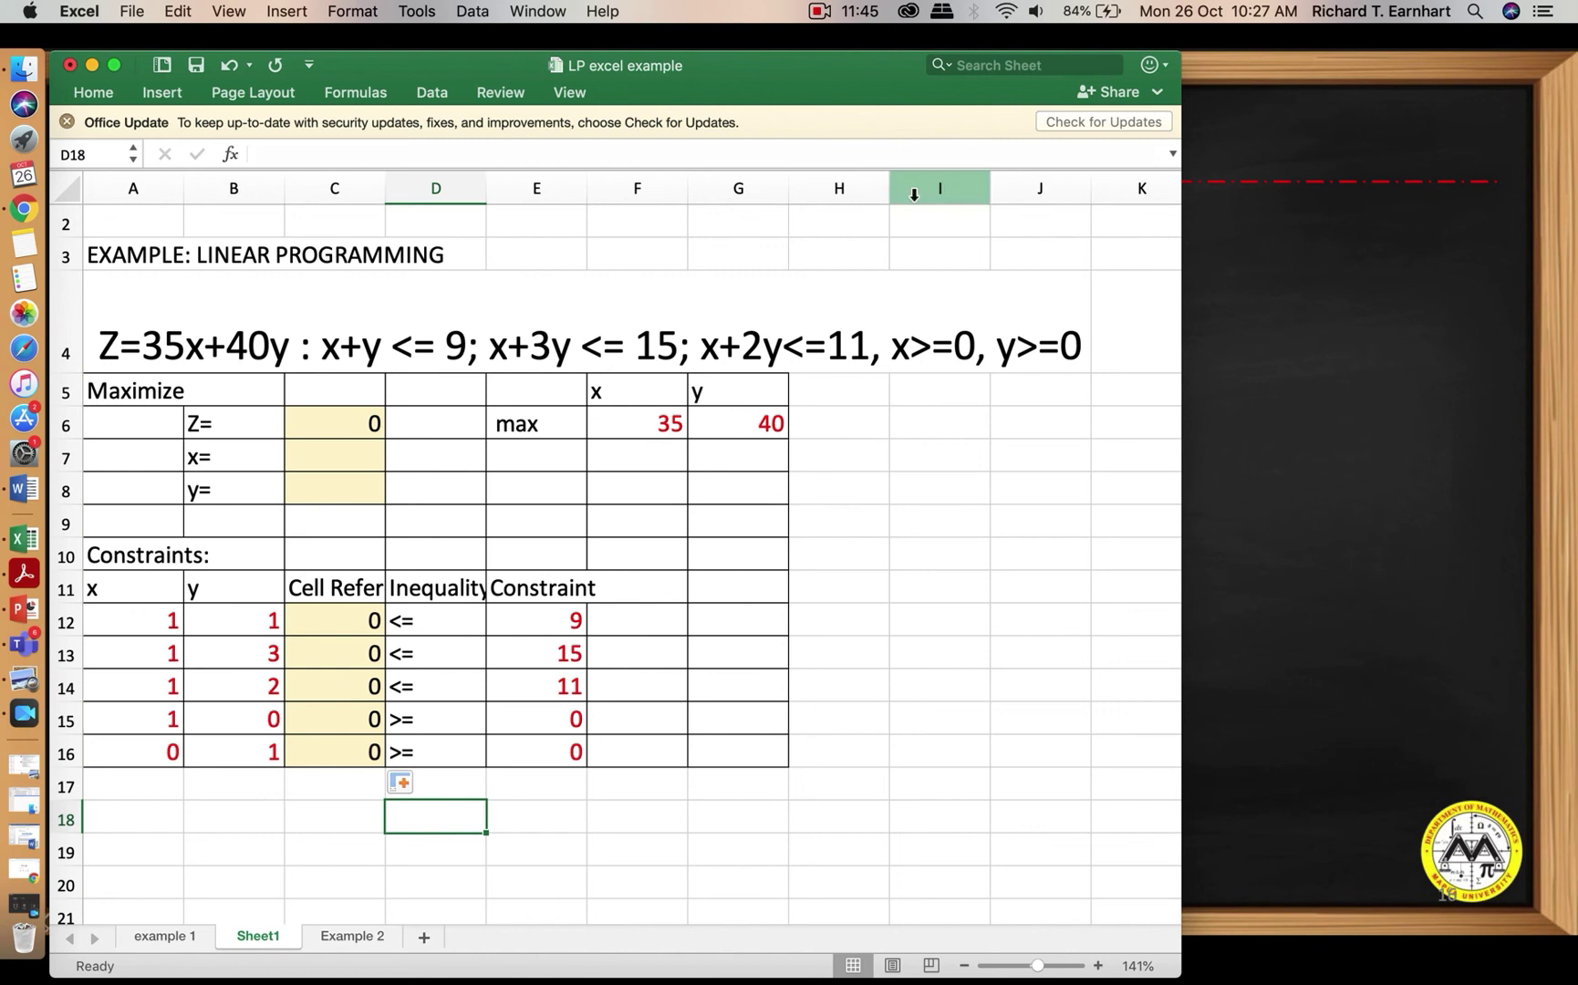
Open the Solver for the linear programming model on Sheet1
left_click_drag(805, 96, 865, 63)
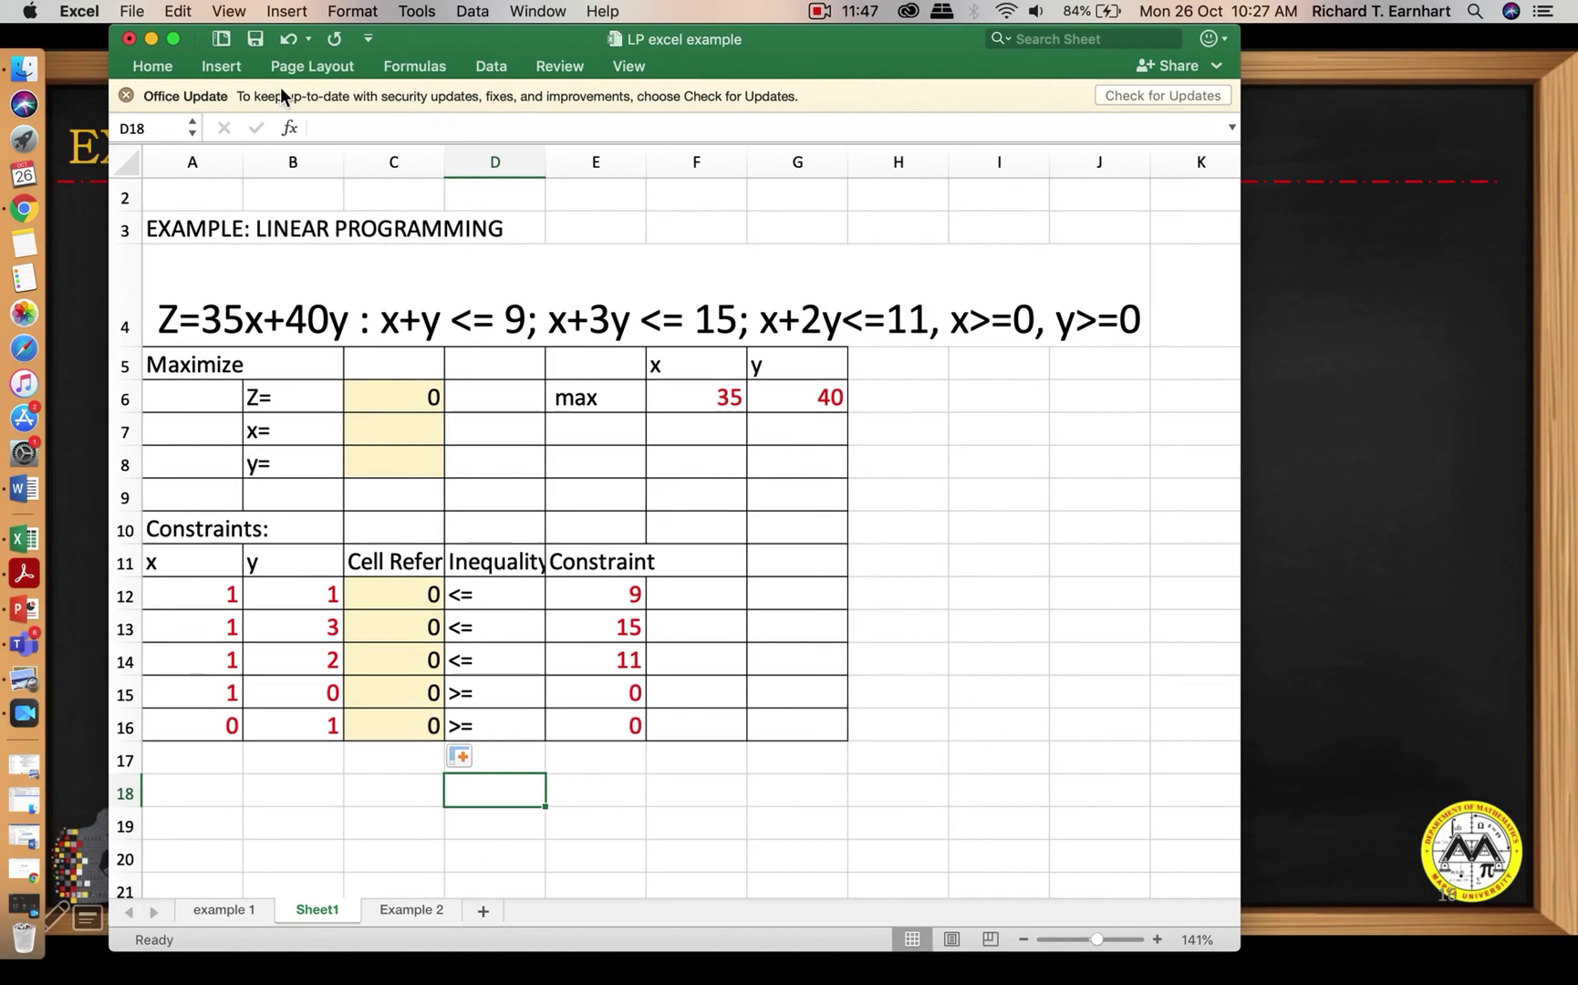
left_click(219, 66)
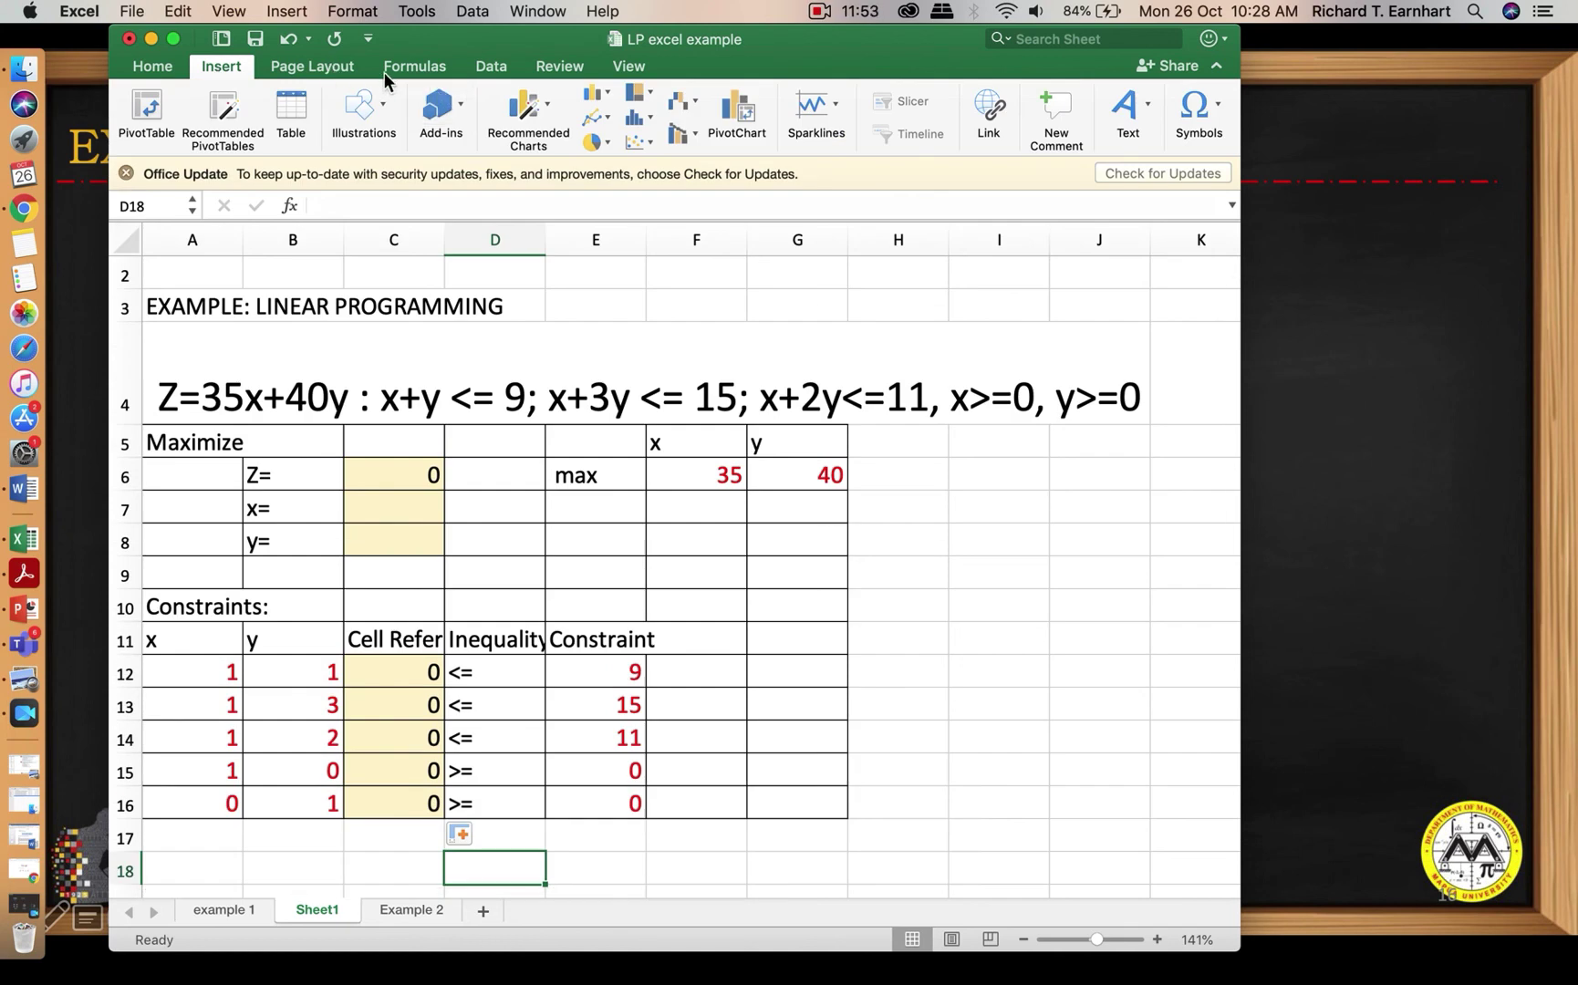
left_click(491, 66)
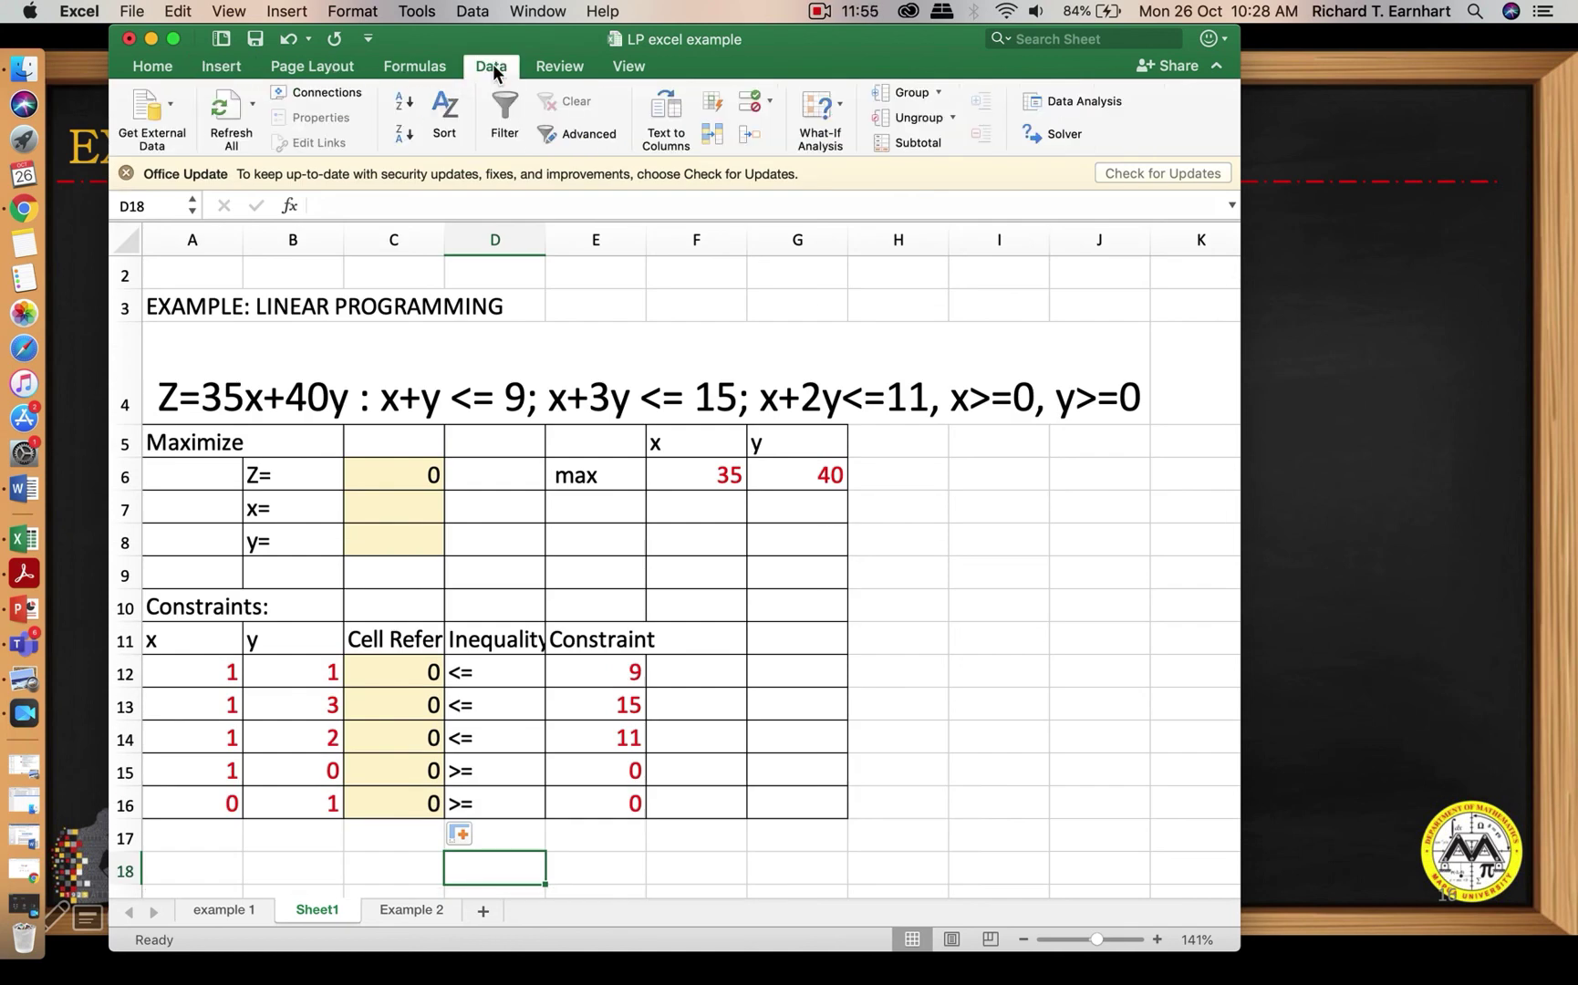
left_click(1060, 134)
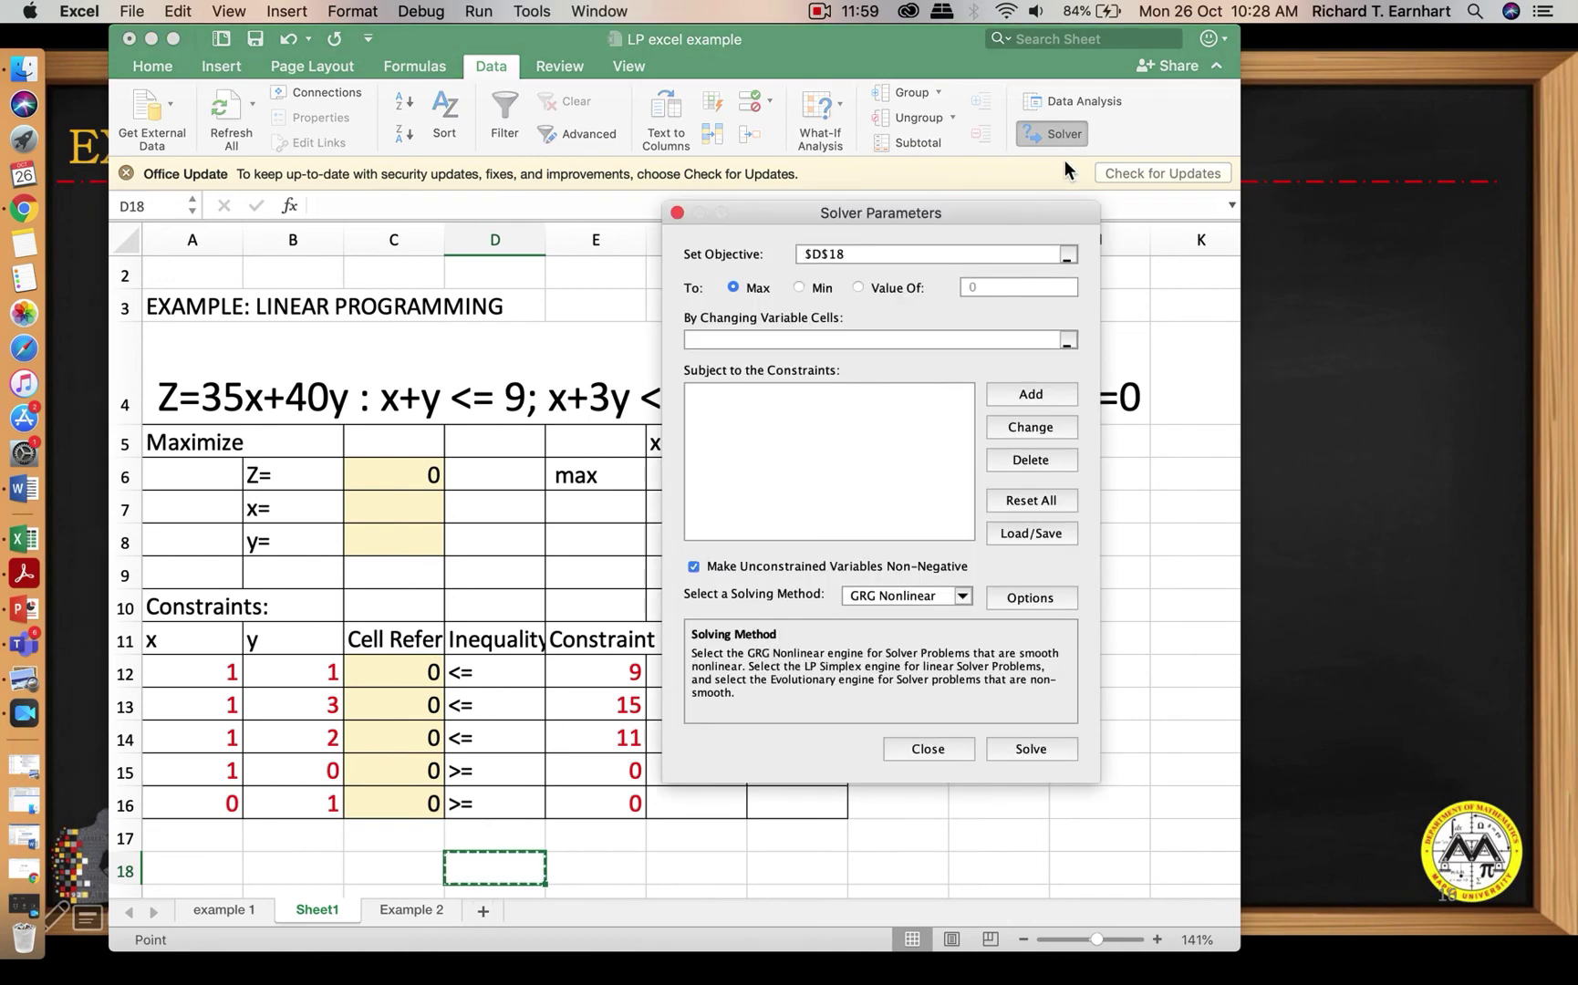
Set the Solver objective to cell C6 and the changing variable cells to C7:C8
left_click(953, 260)
key("BackSpace")
key("BackSpace")
key("BackSpace")
key("BackSpace")
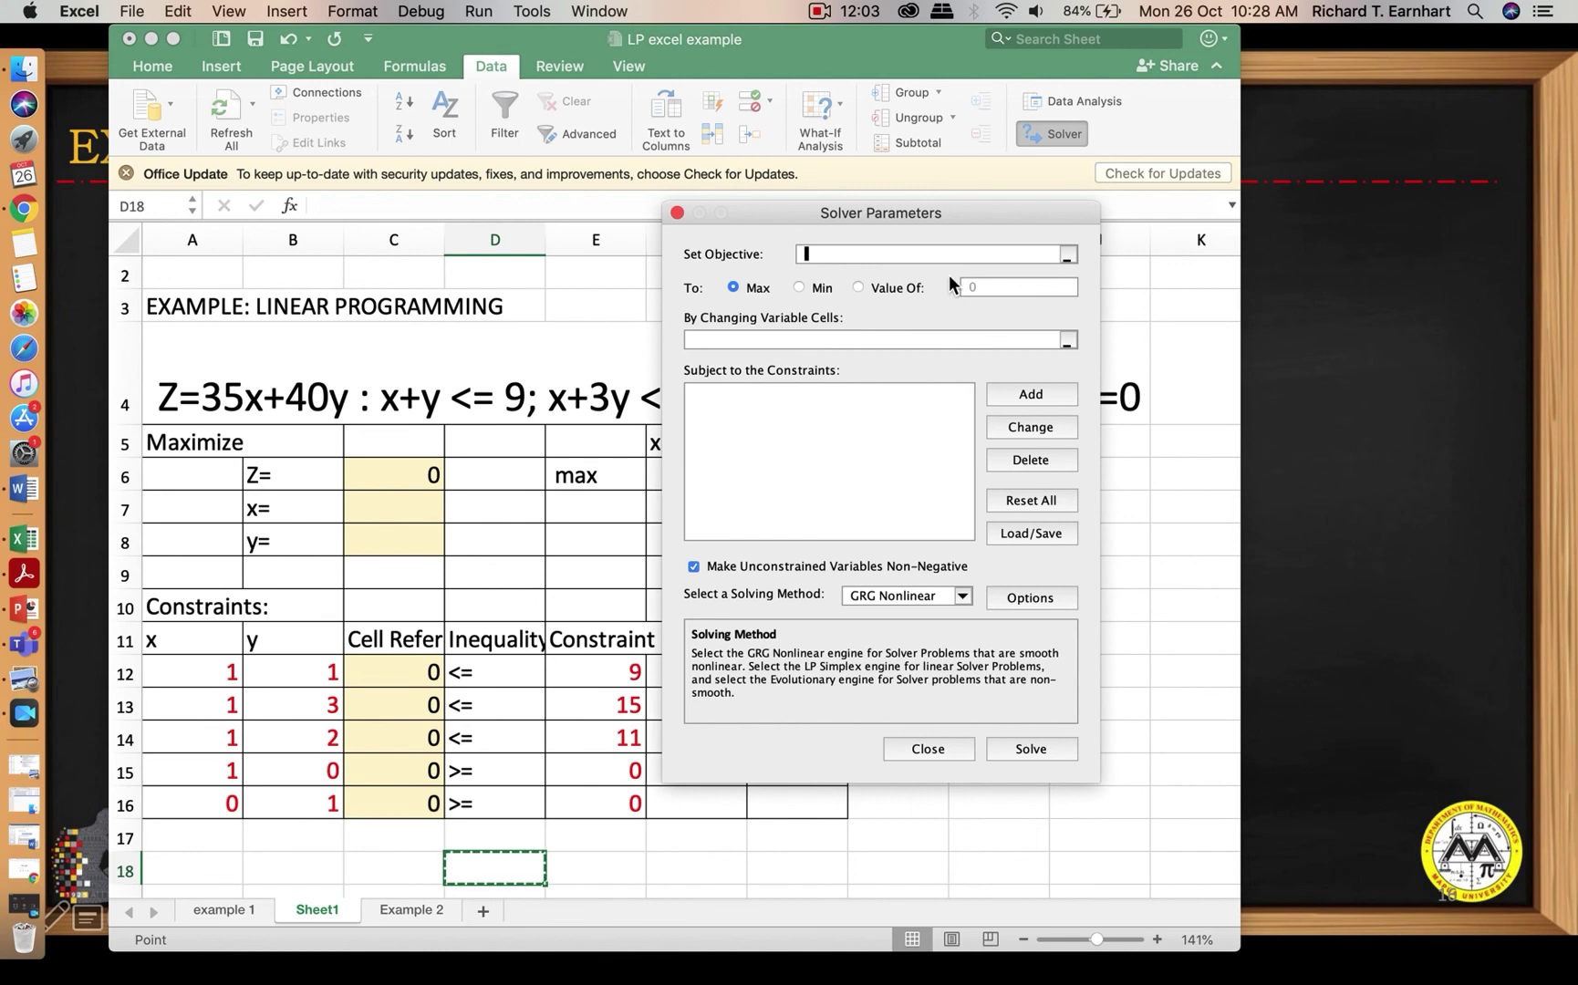
left_click_drag(986, 215, 1123, 217)
left_click(838, 345)
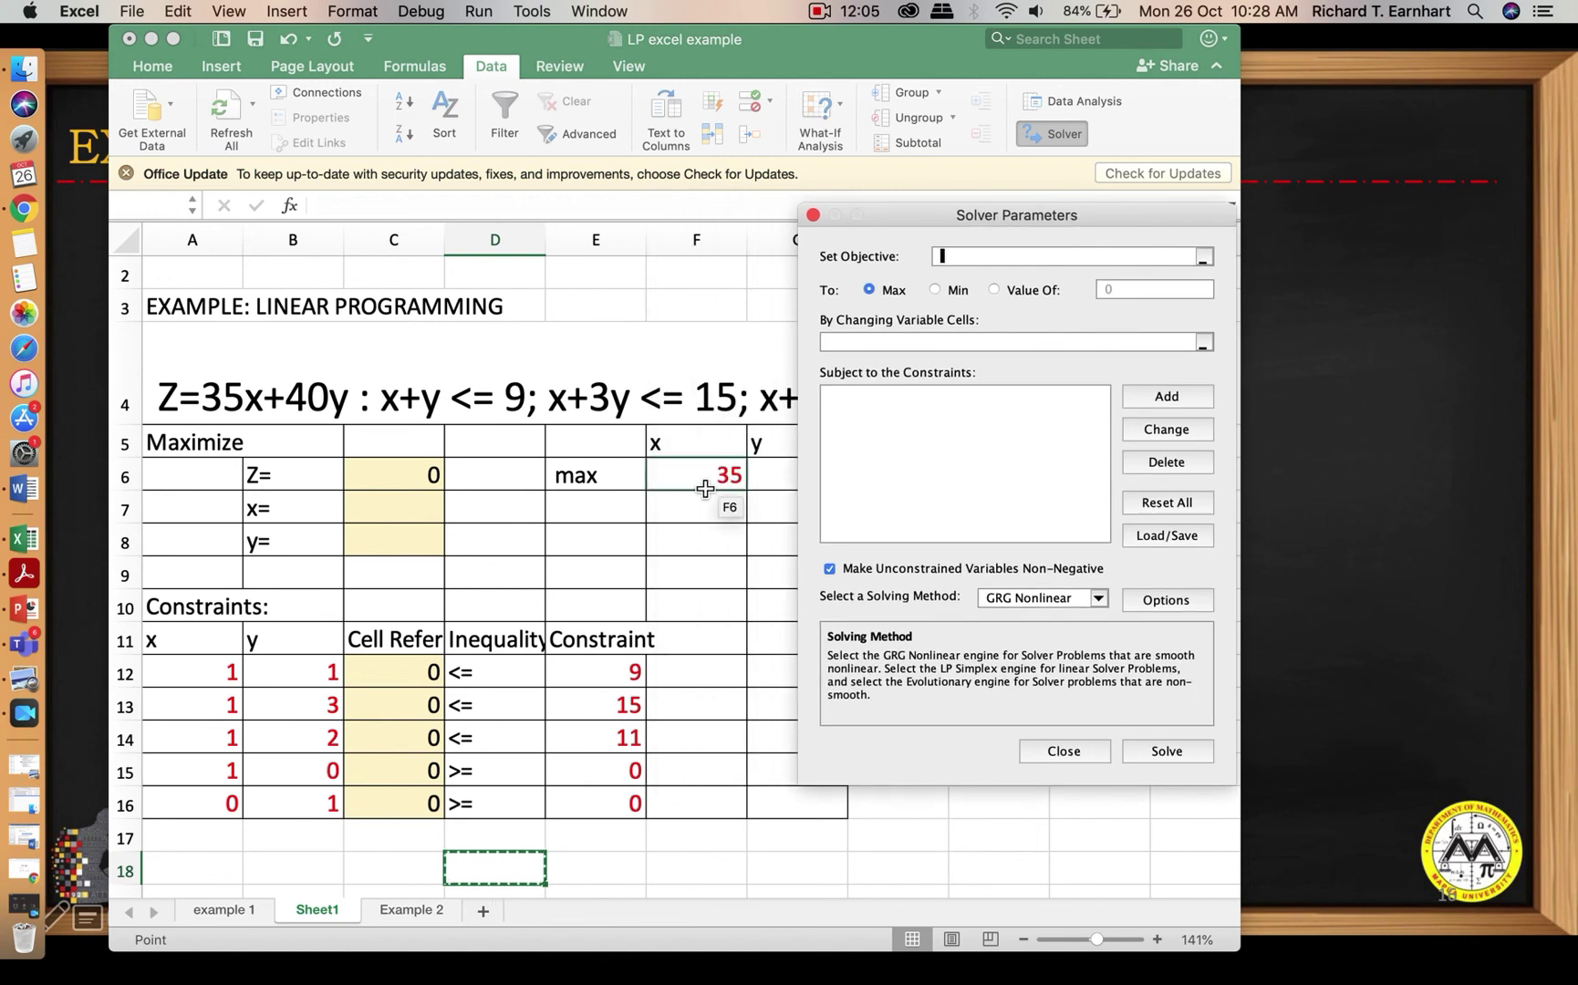
left_click(421, 480)
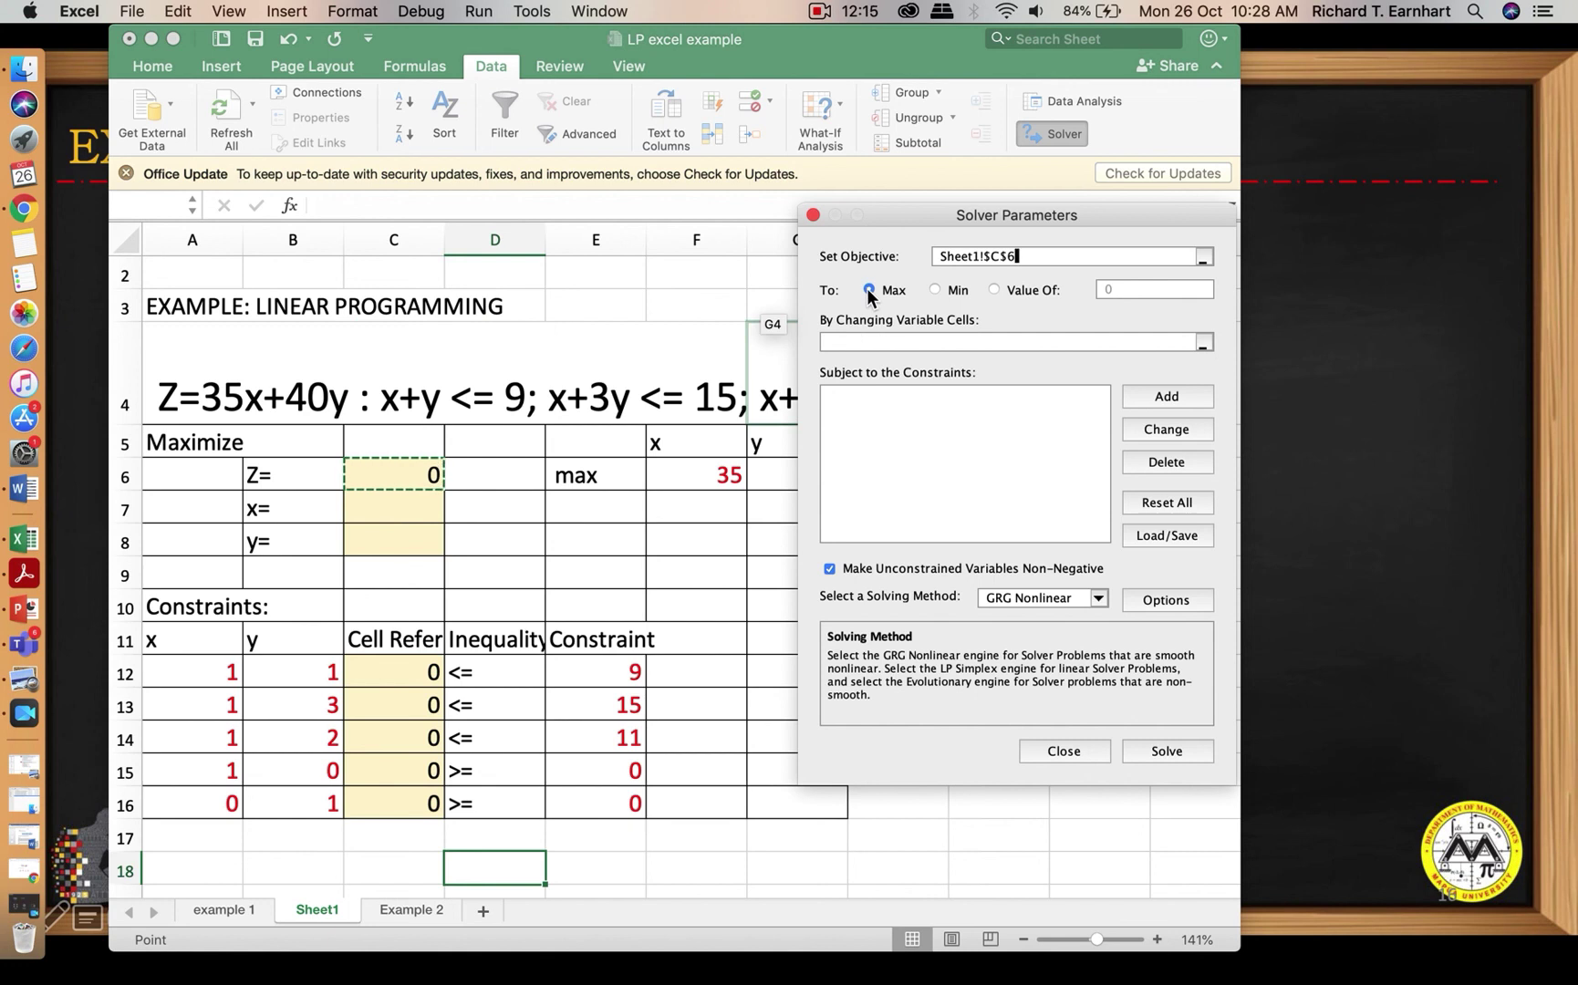
left_click(848, 340)
left_click_drag(393, 508, 394, 538)
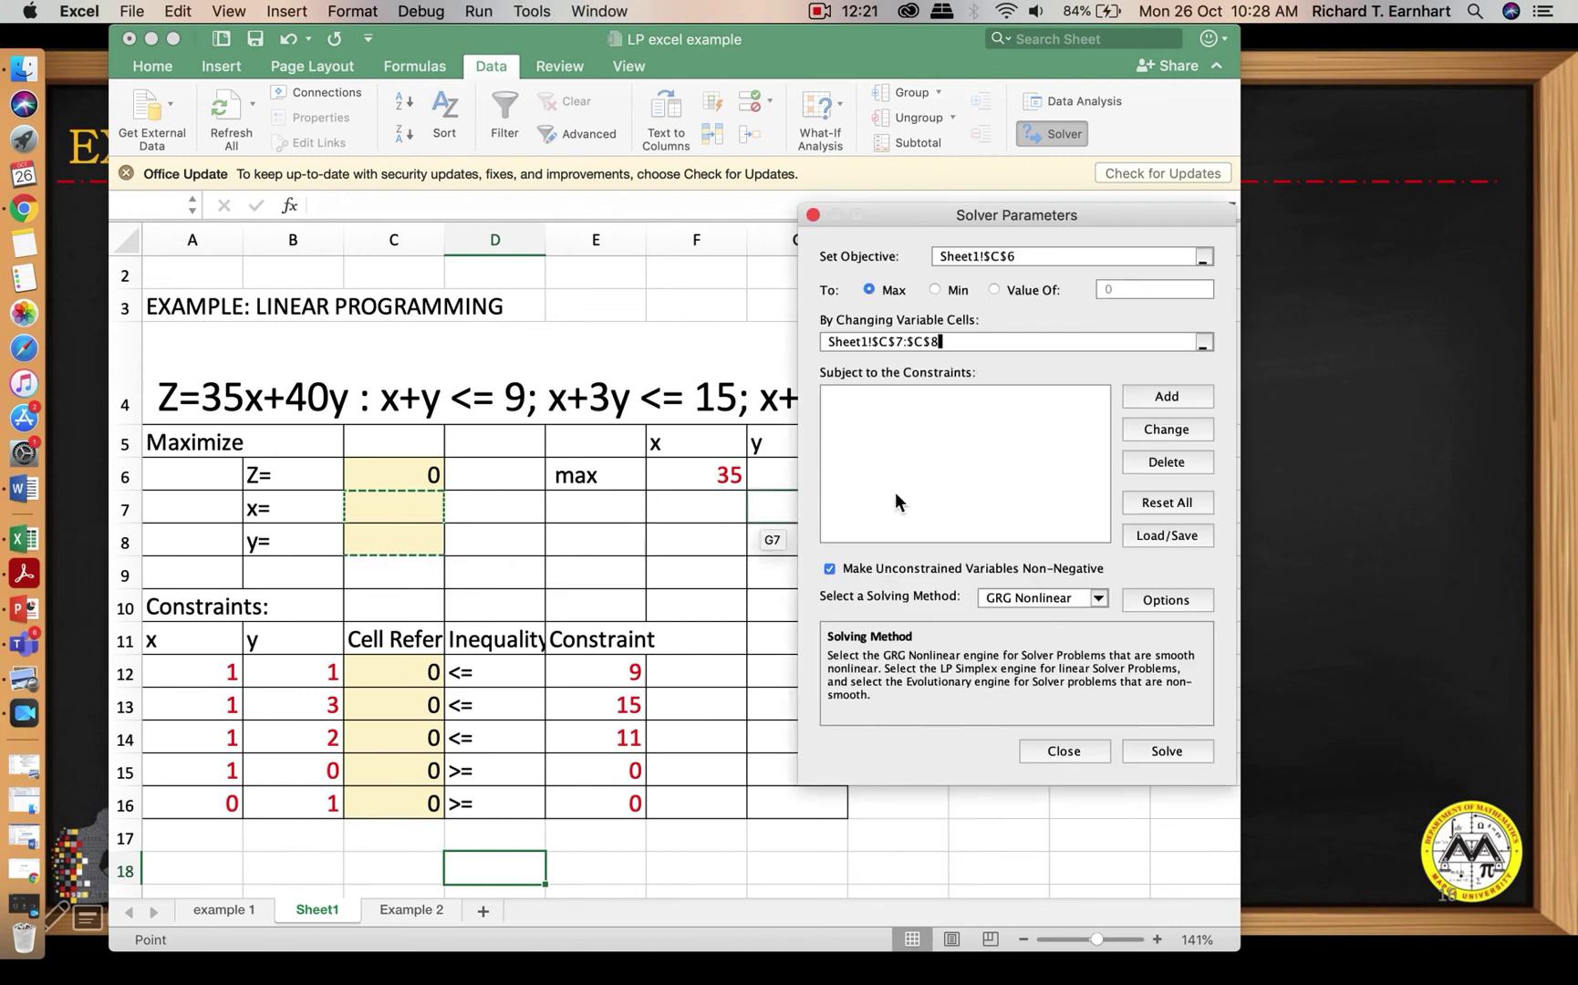
Add the Solver constraint C12 <= E12 for the first inequality
left_click(1170, 397)
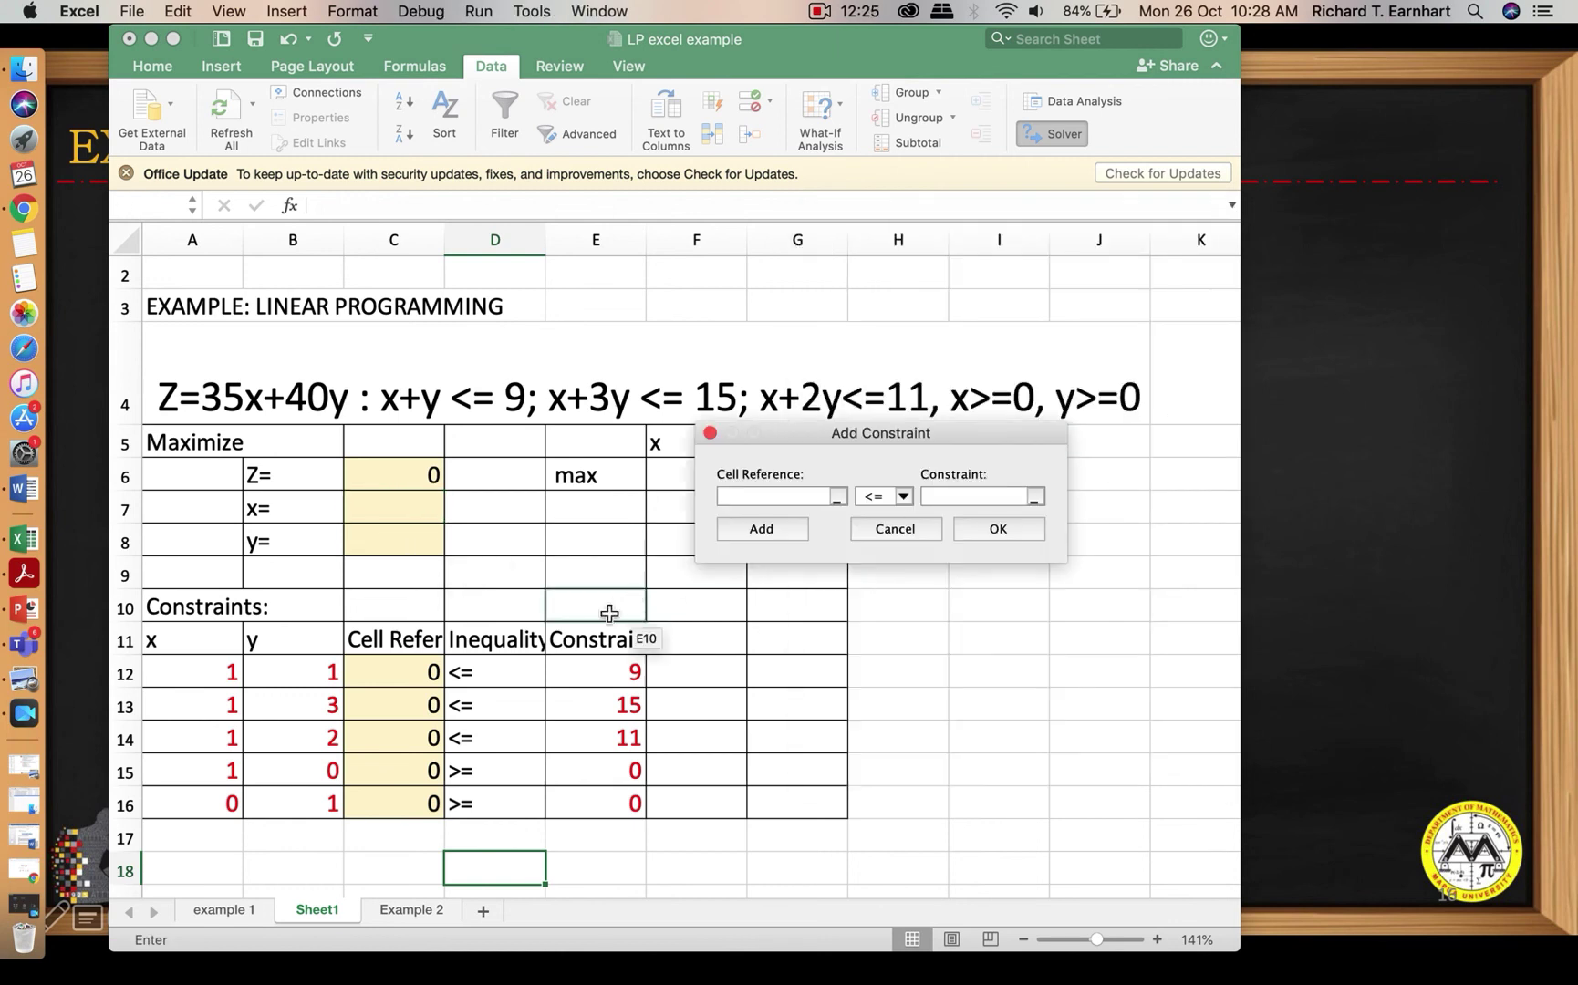
left_click(422, 673)
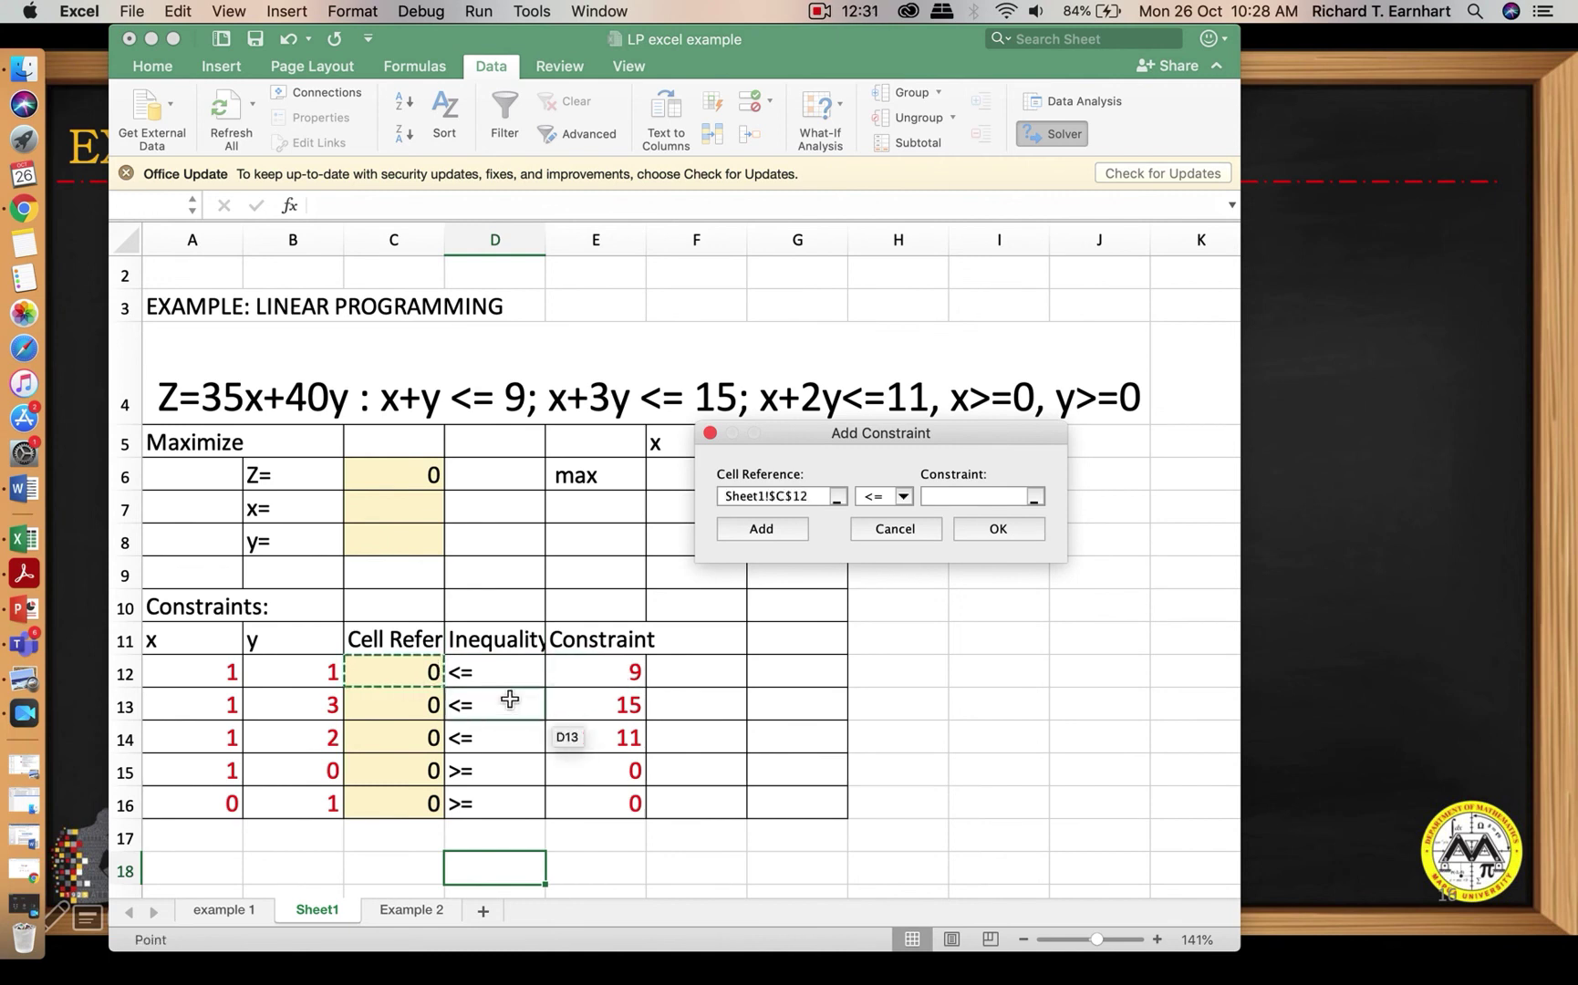
left_click(903, 496)
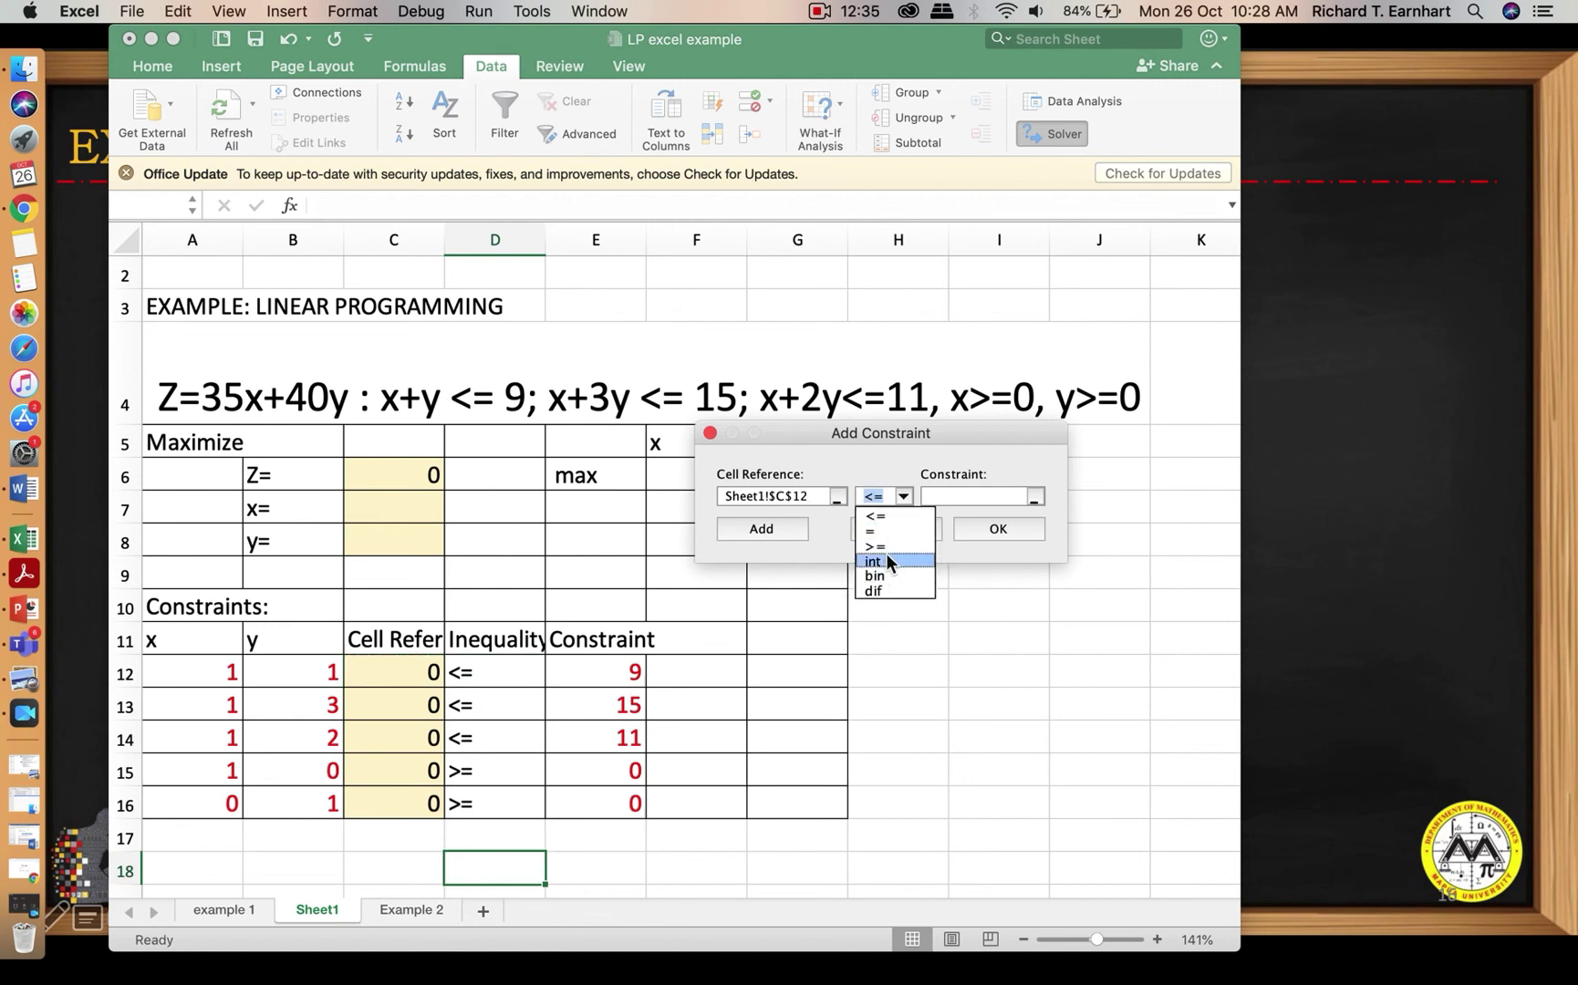
left_click(904, 469)
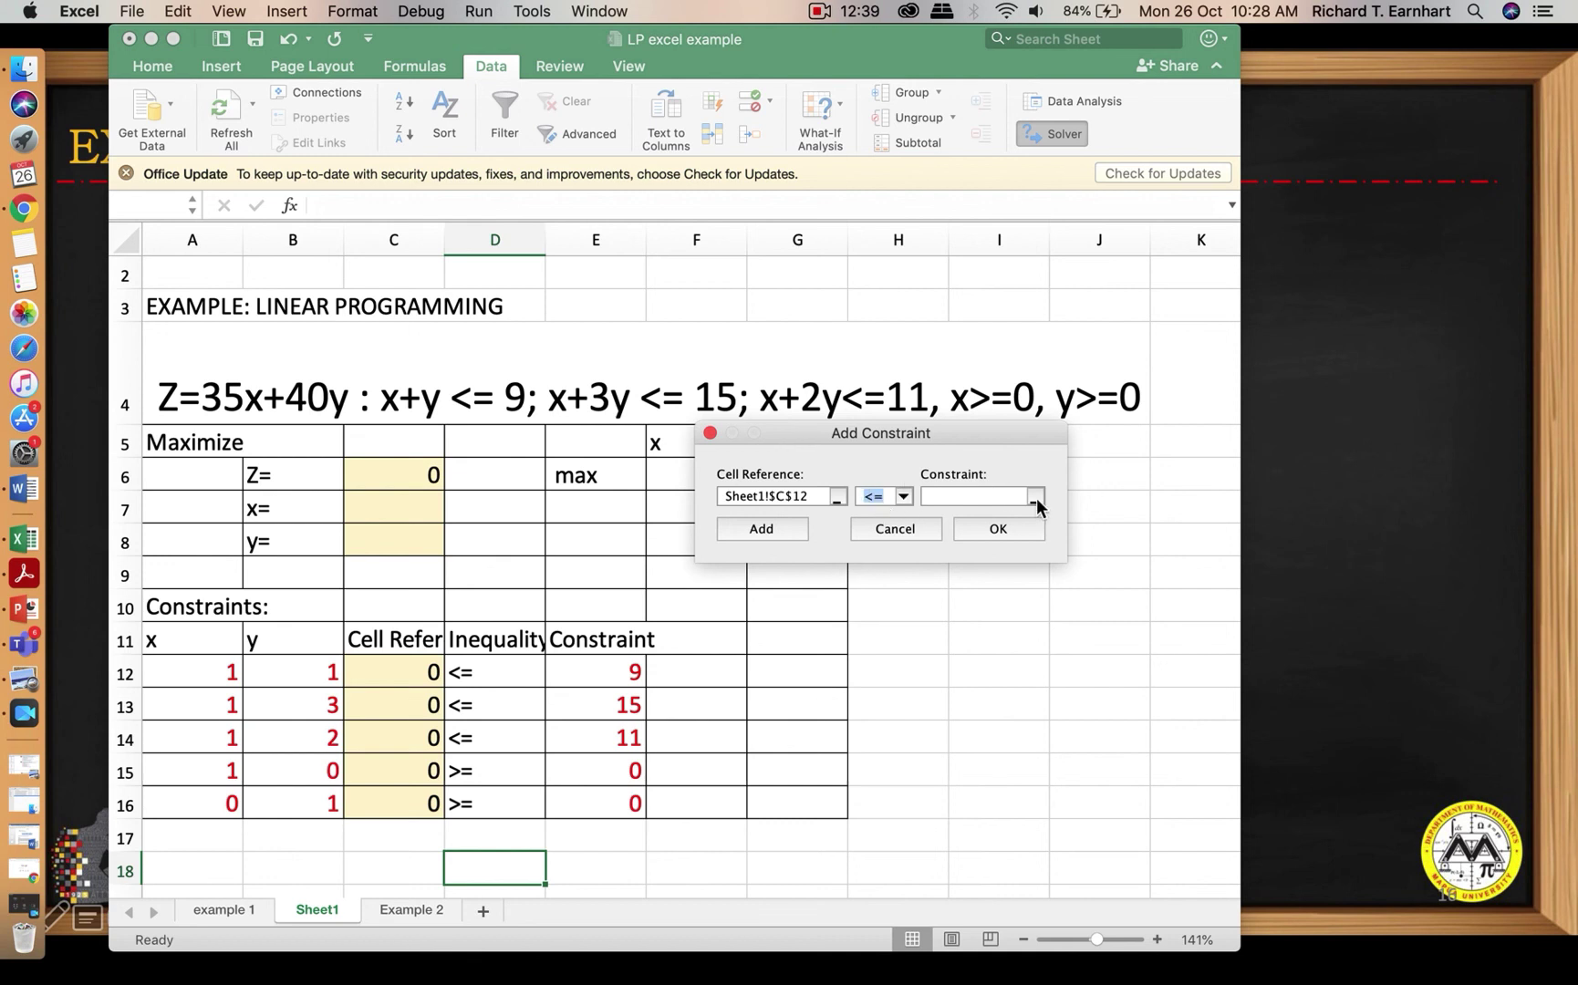
left_click(994, 496)
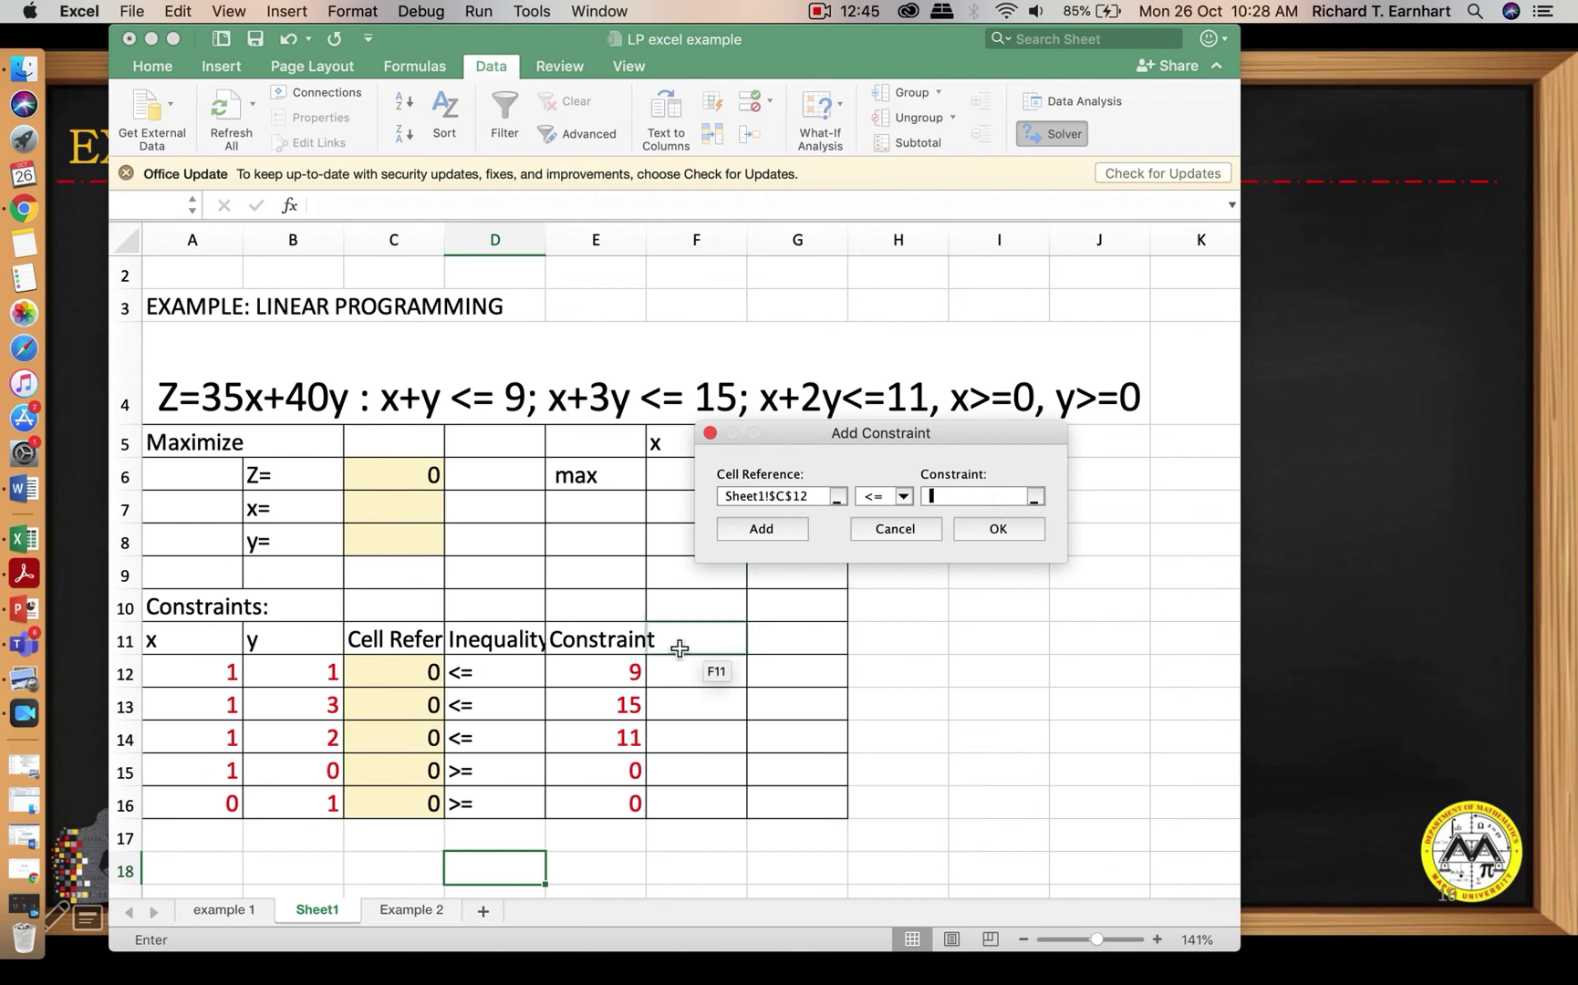
left_click(624, 680)
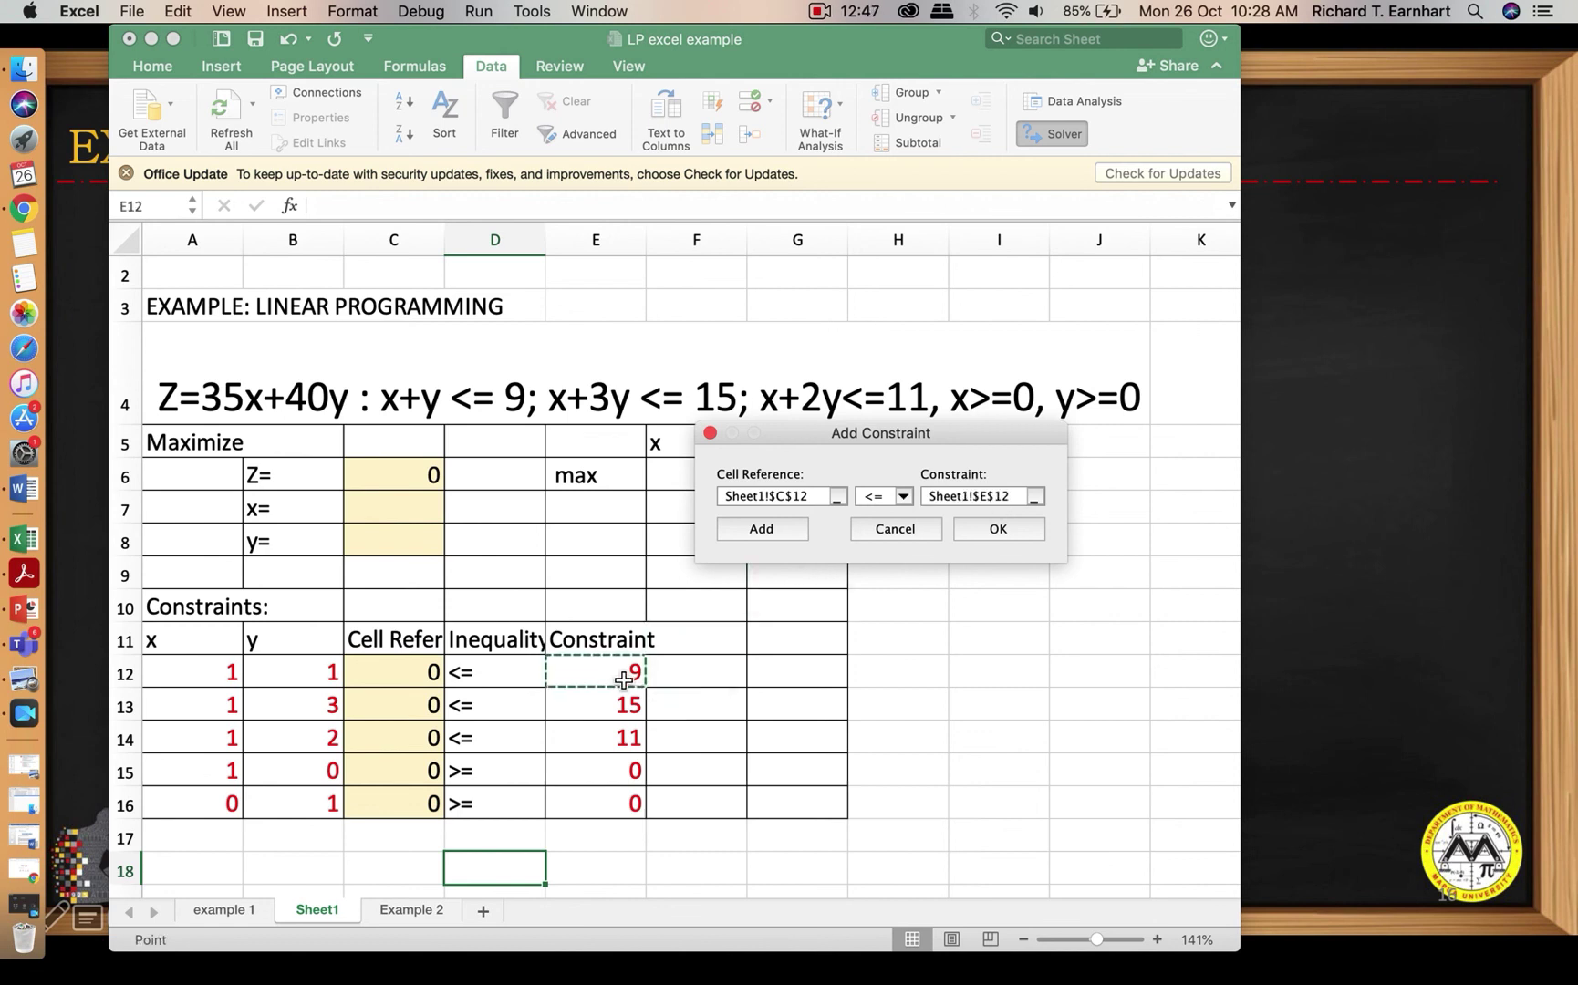
left_click(778, 531)
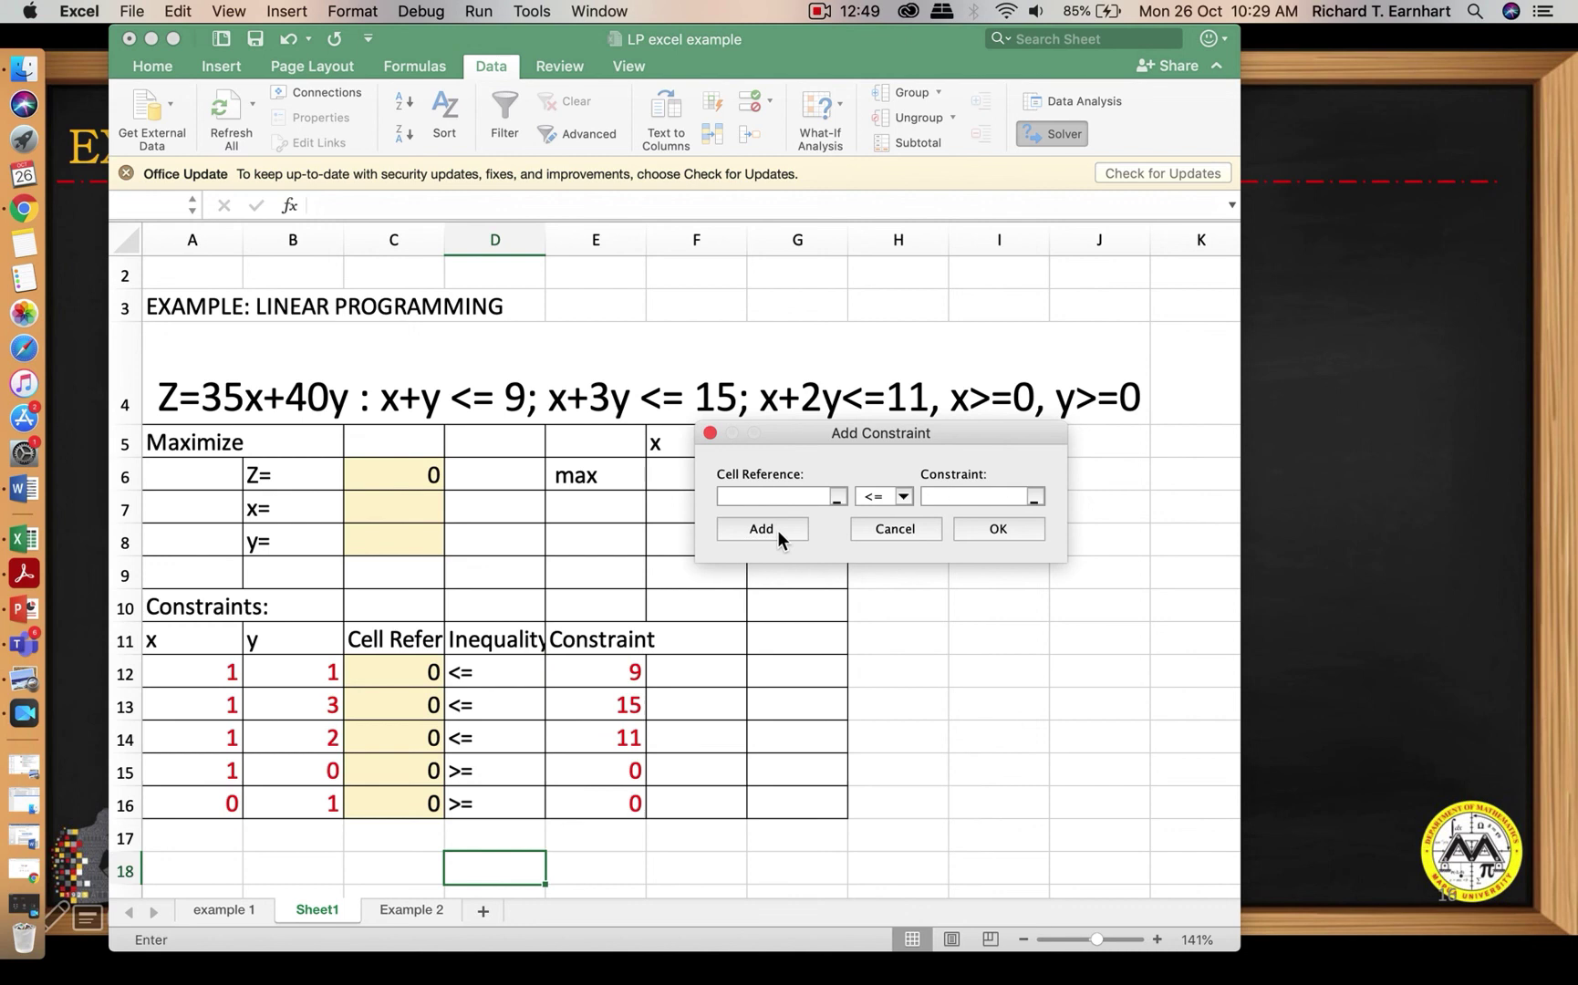
Add the Solver constraint C13 <= E13 for the second inequality
left_click(427, 713)
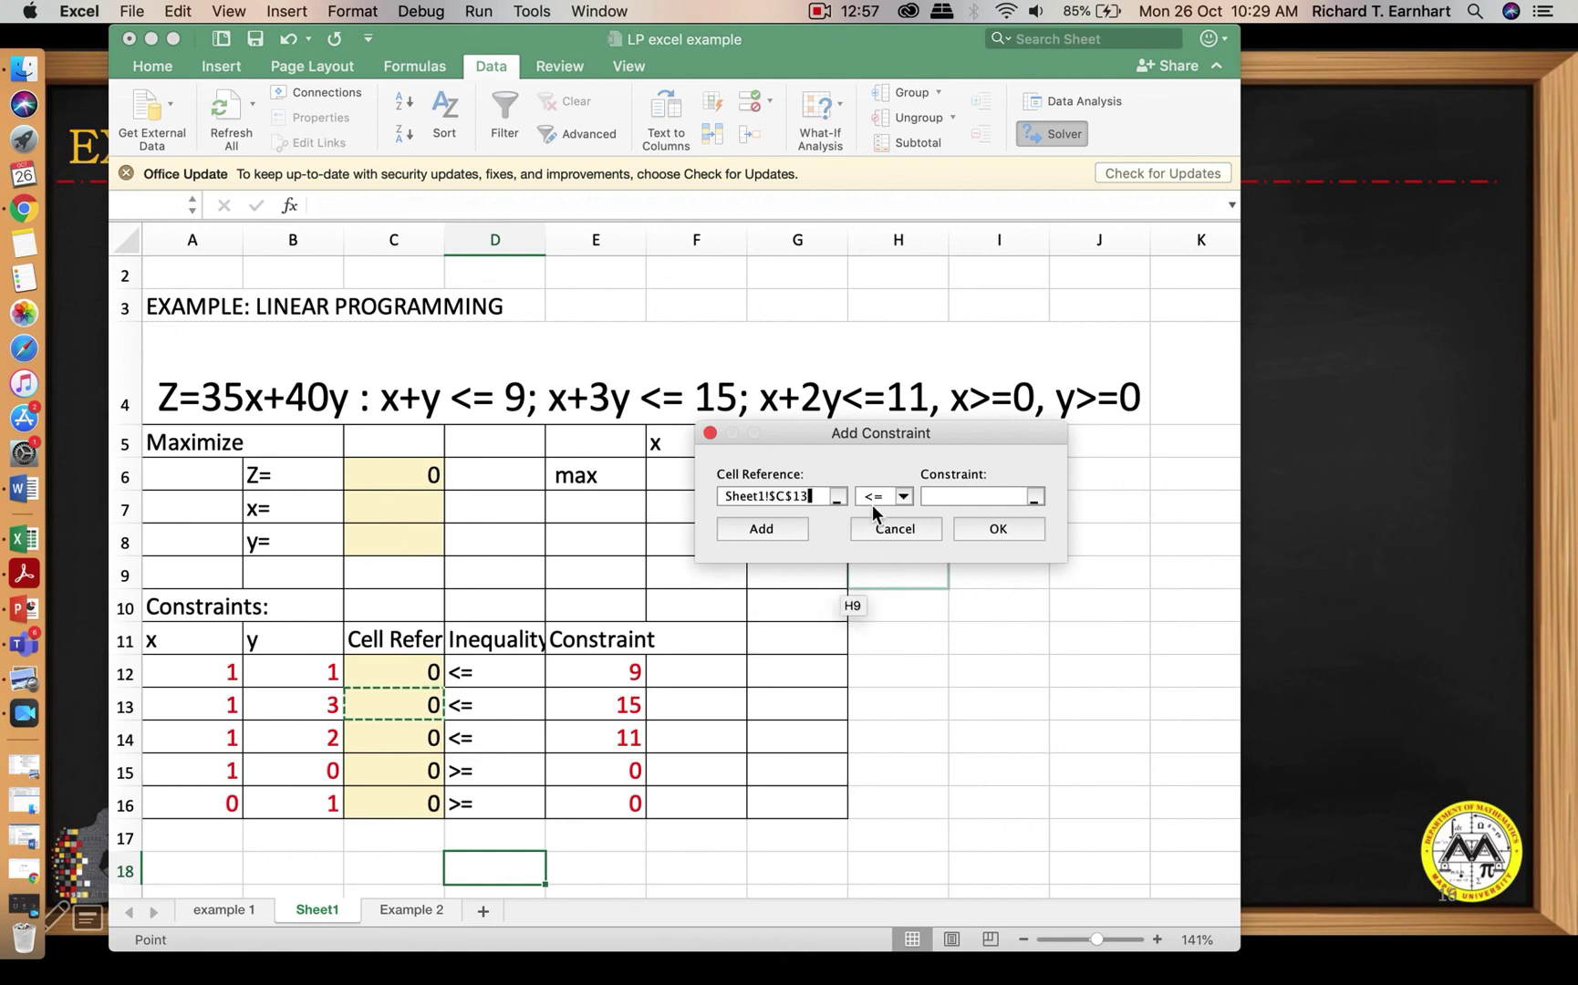
left_click(926, 498)
left_click(617, 698)
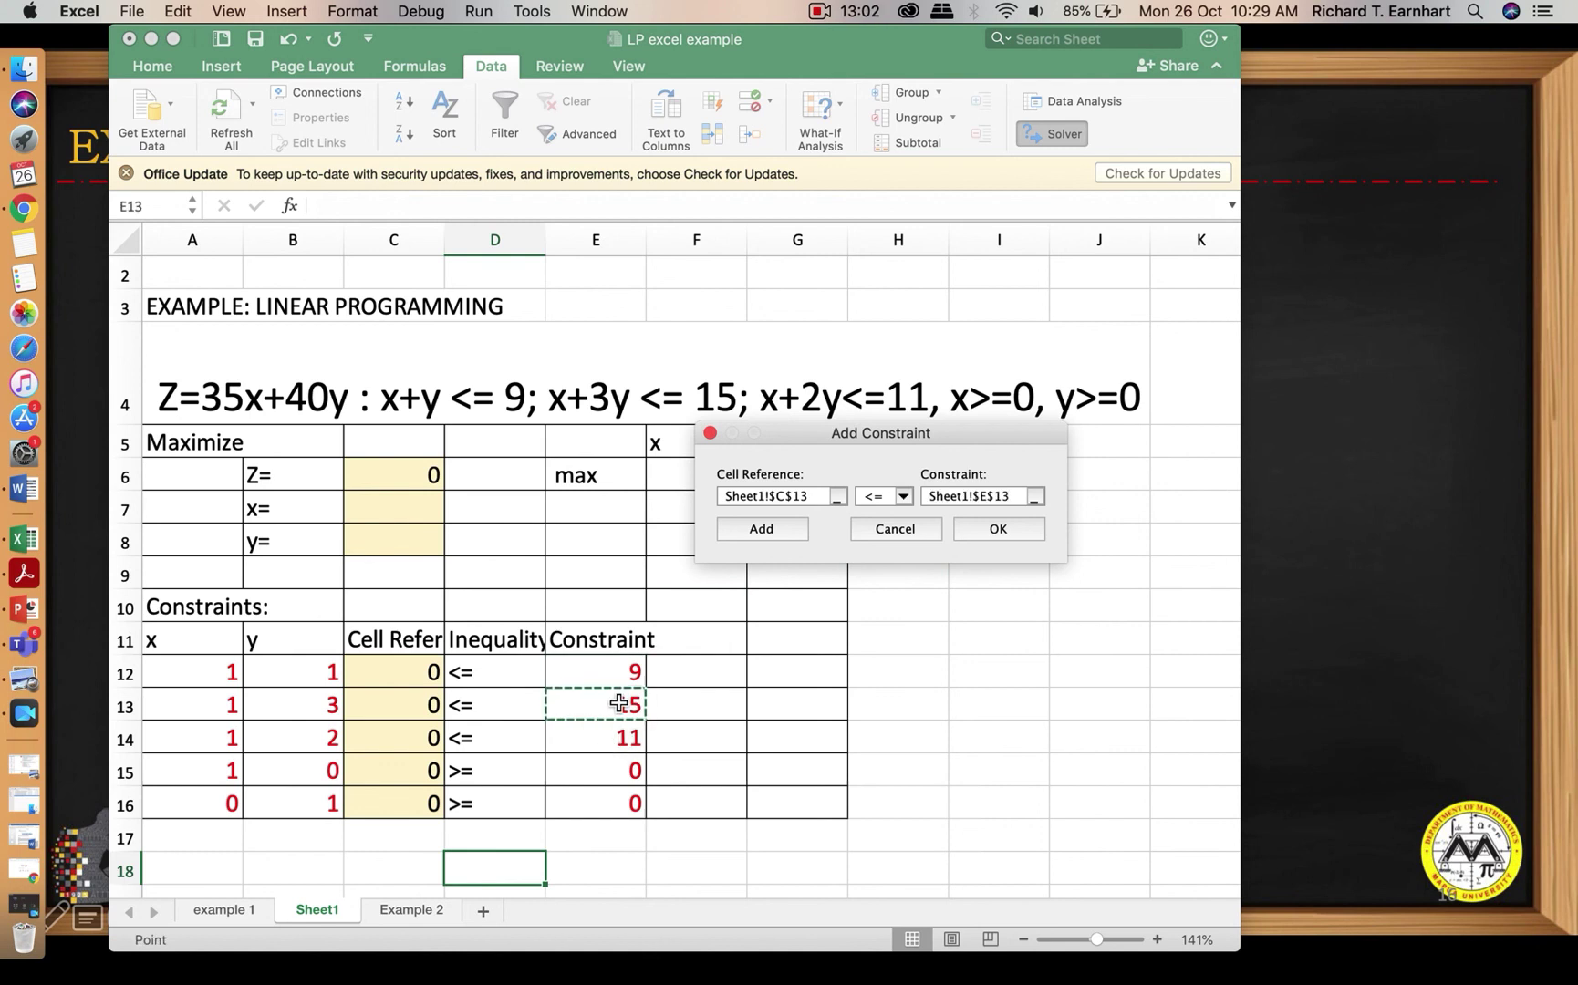
left_click(762, 529)
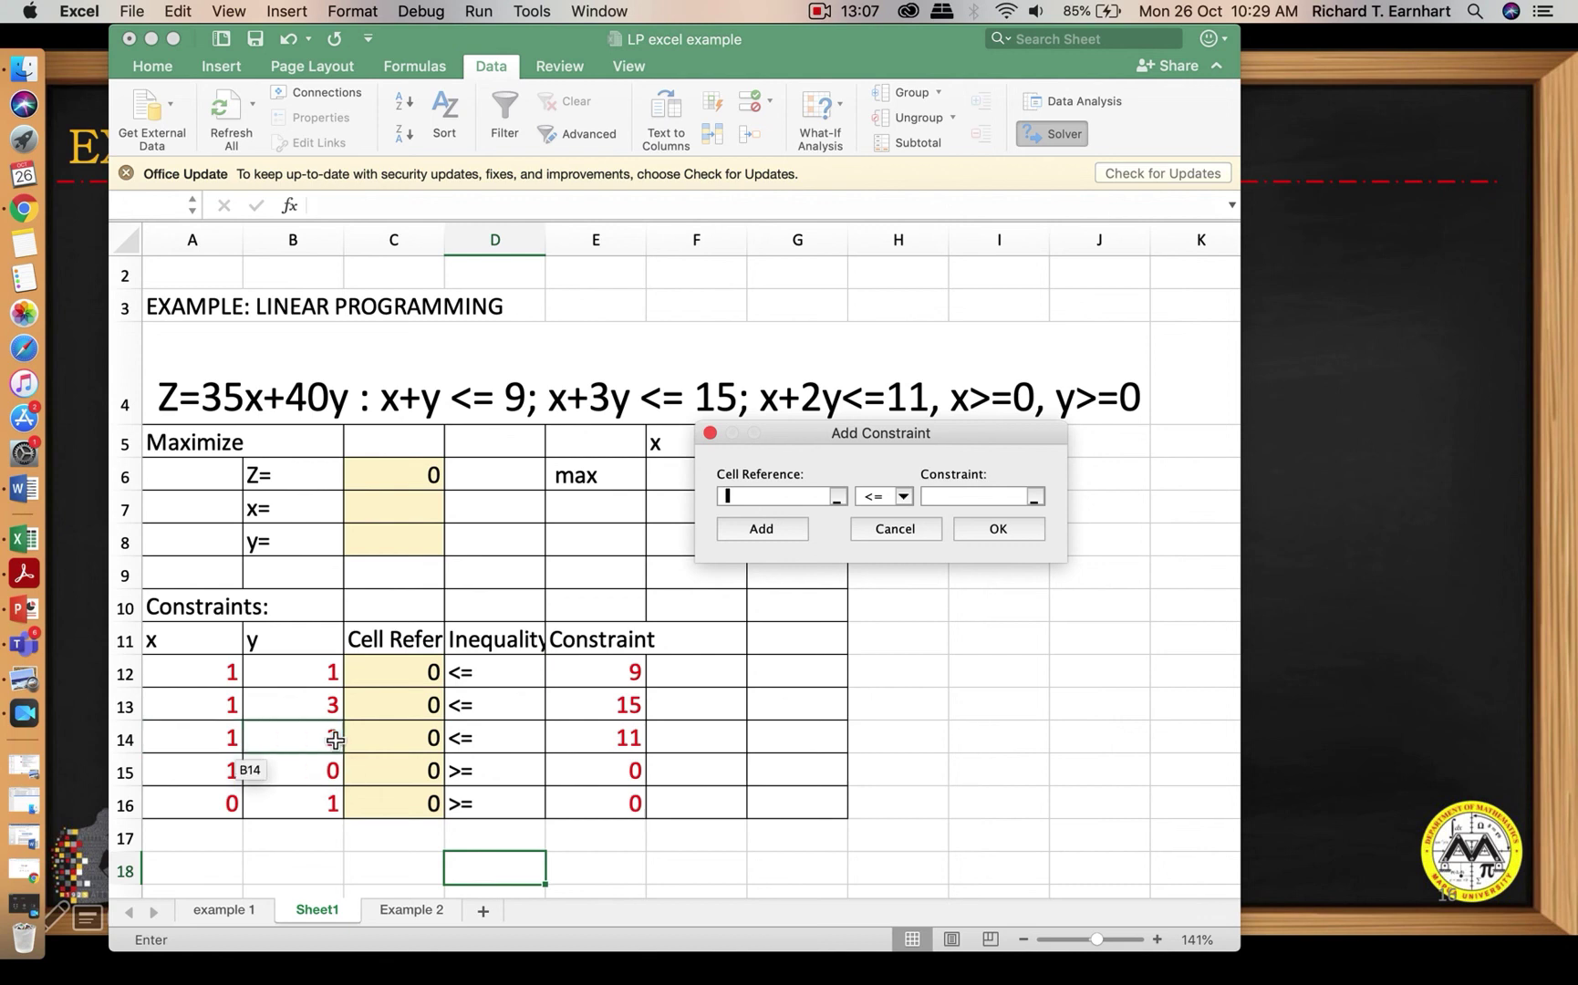
Add the Solver constraint C14 <= E14 for the third inequality and finish adding constraints
left_click(418, 743)
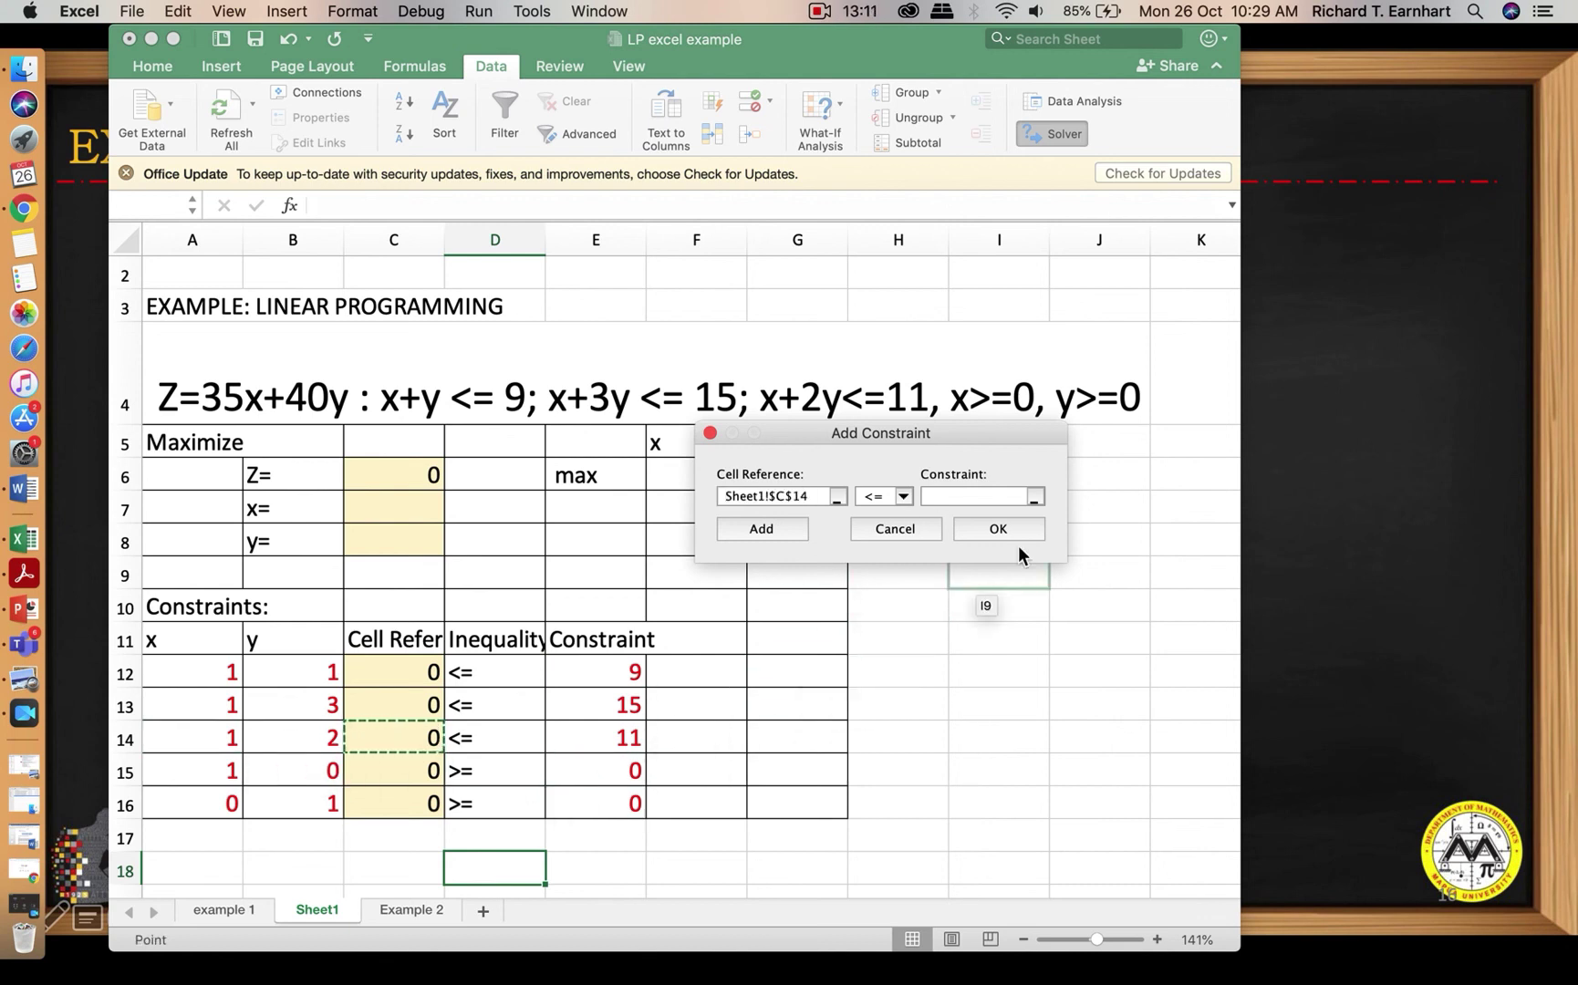
left_click(1038, 497)
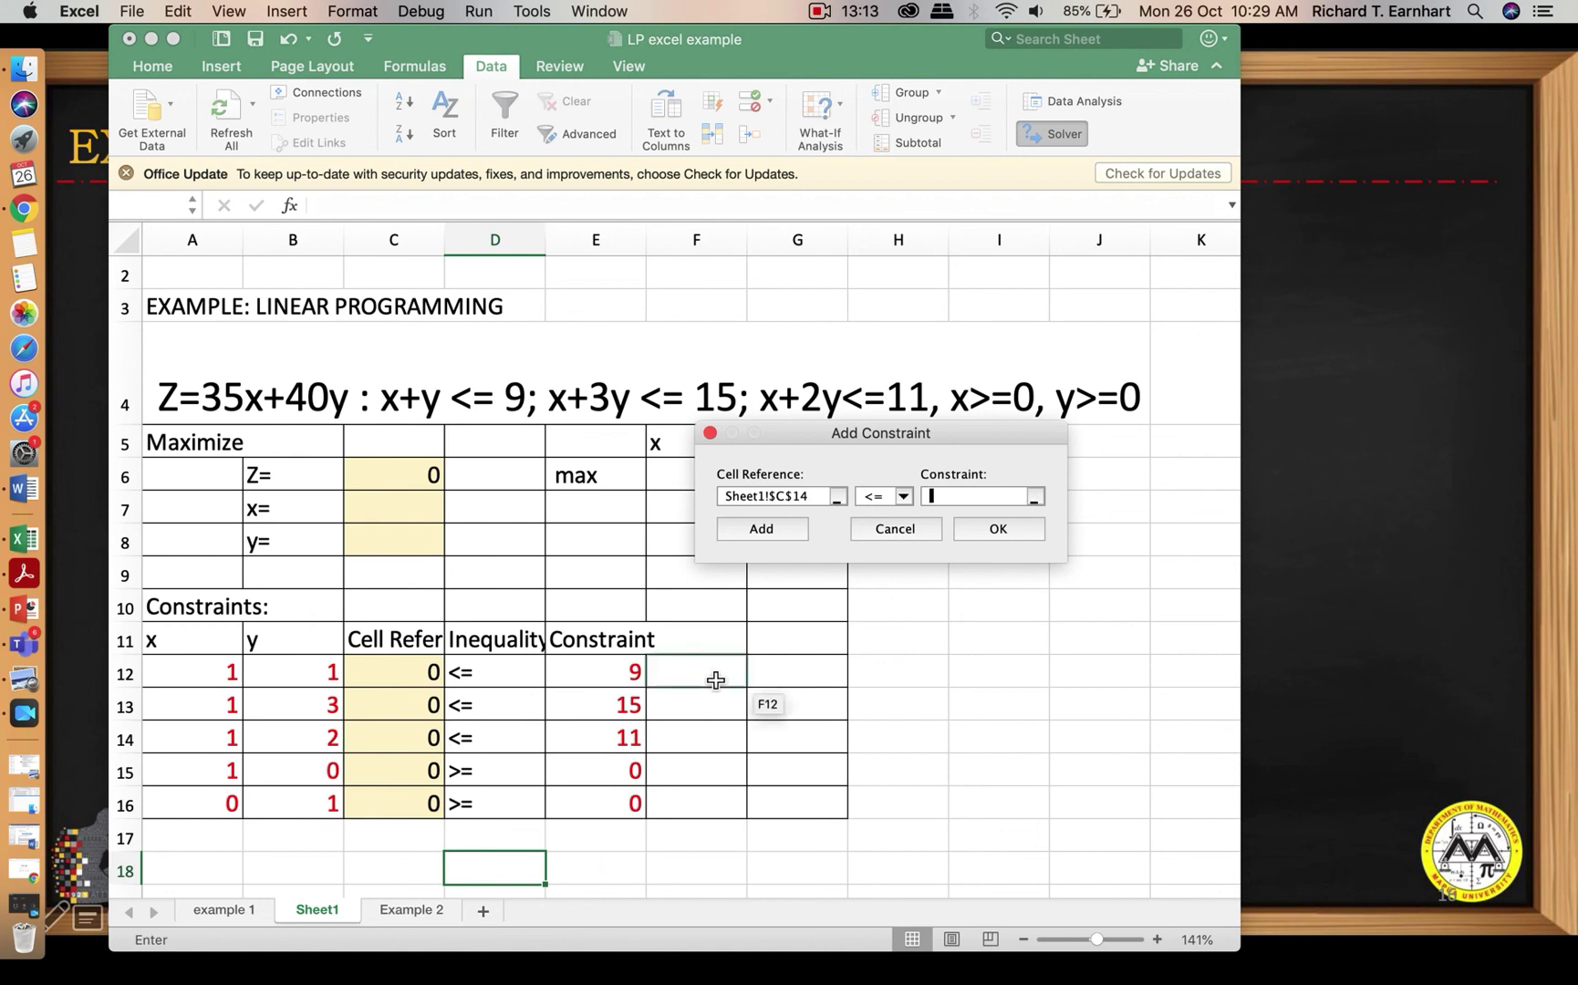
left_click(616, 746)
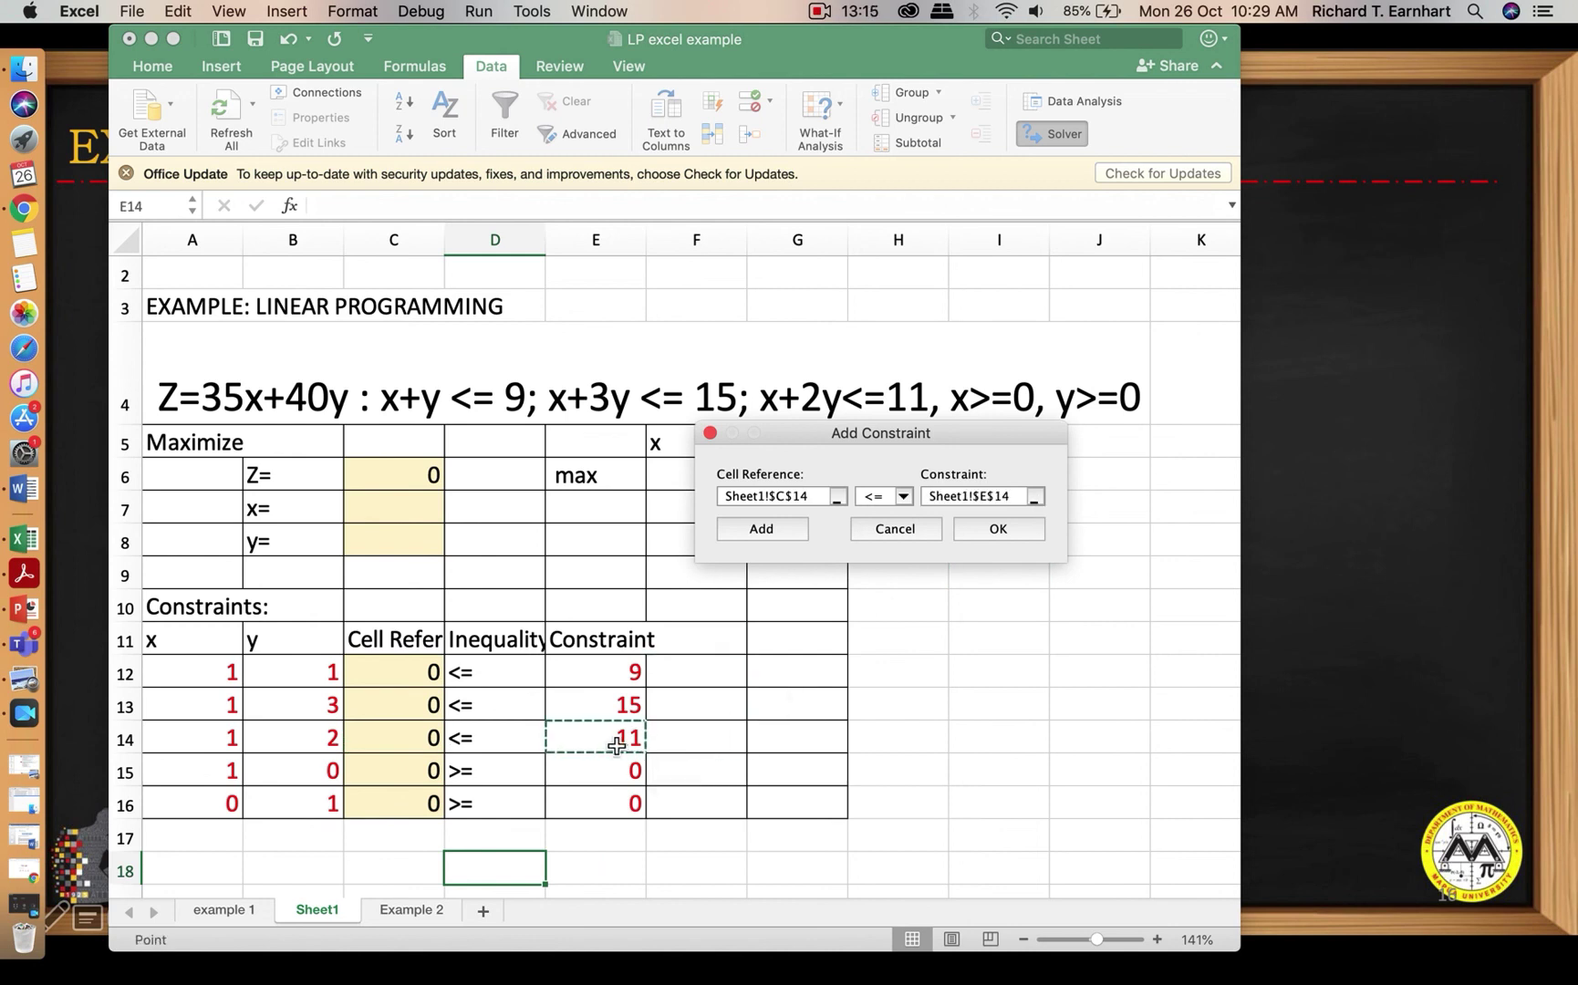
left_click(998, 529)
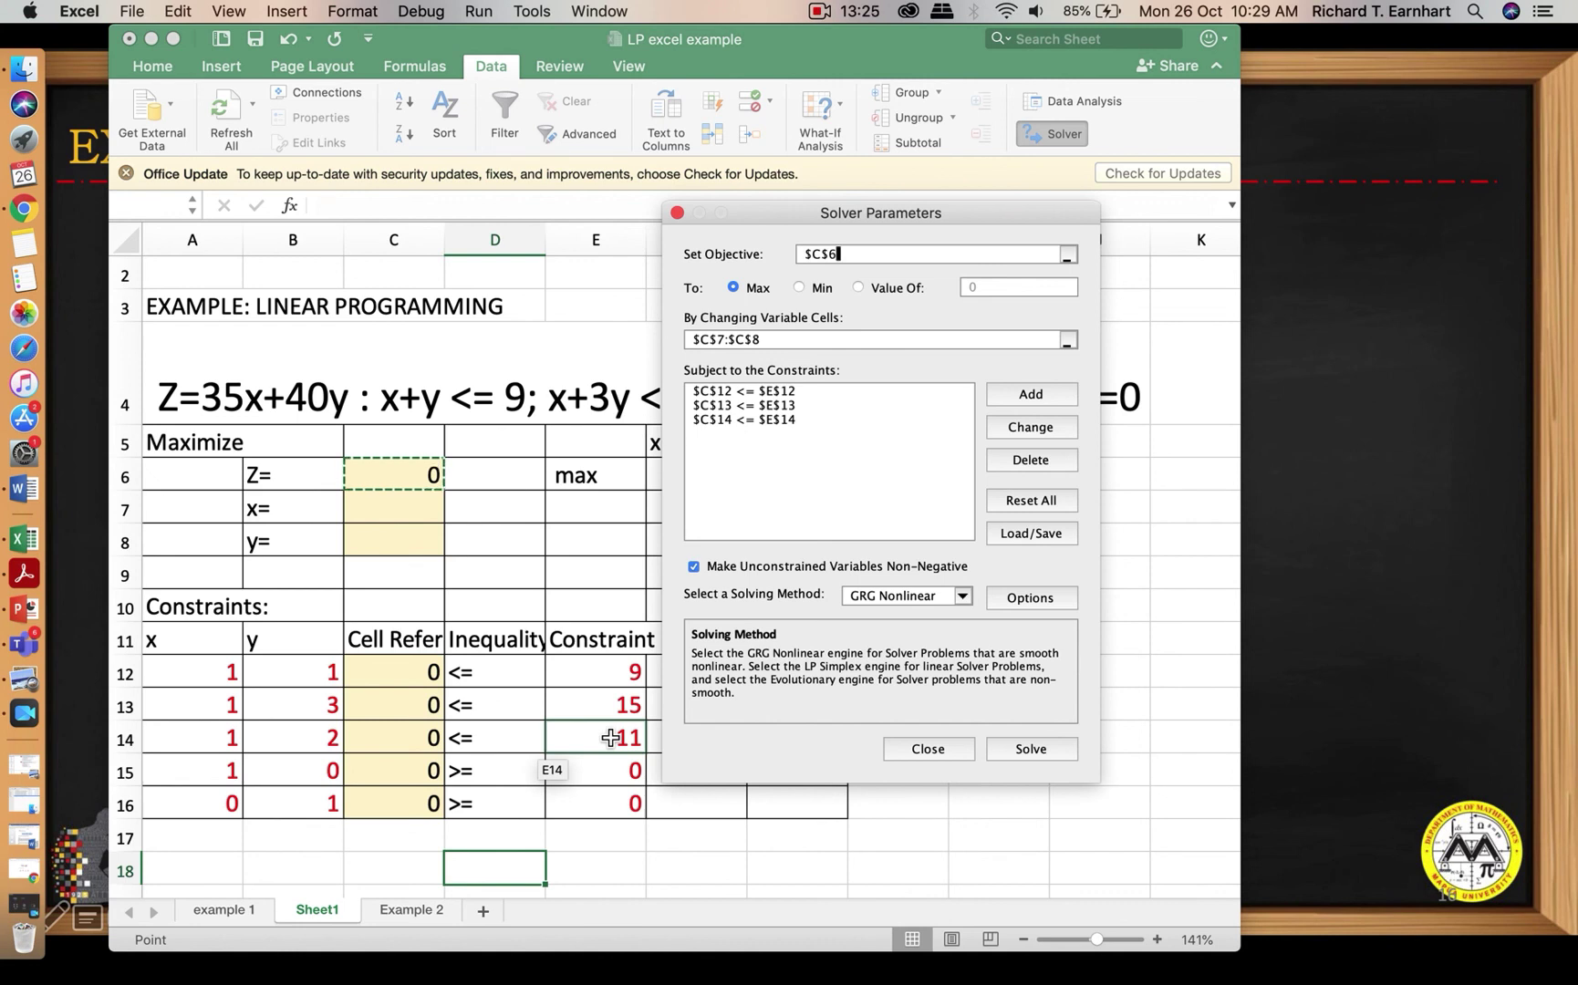
Keep unconstrained variables non-negative and set the Solver's solving method to Simplex LP
left_click(693, 567)
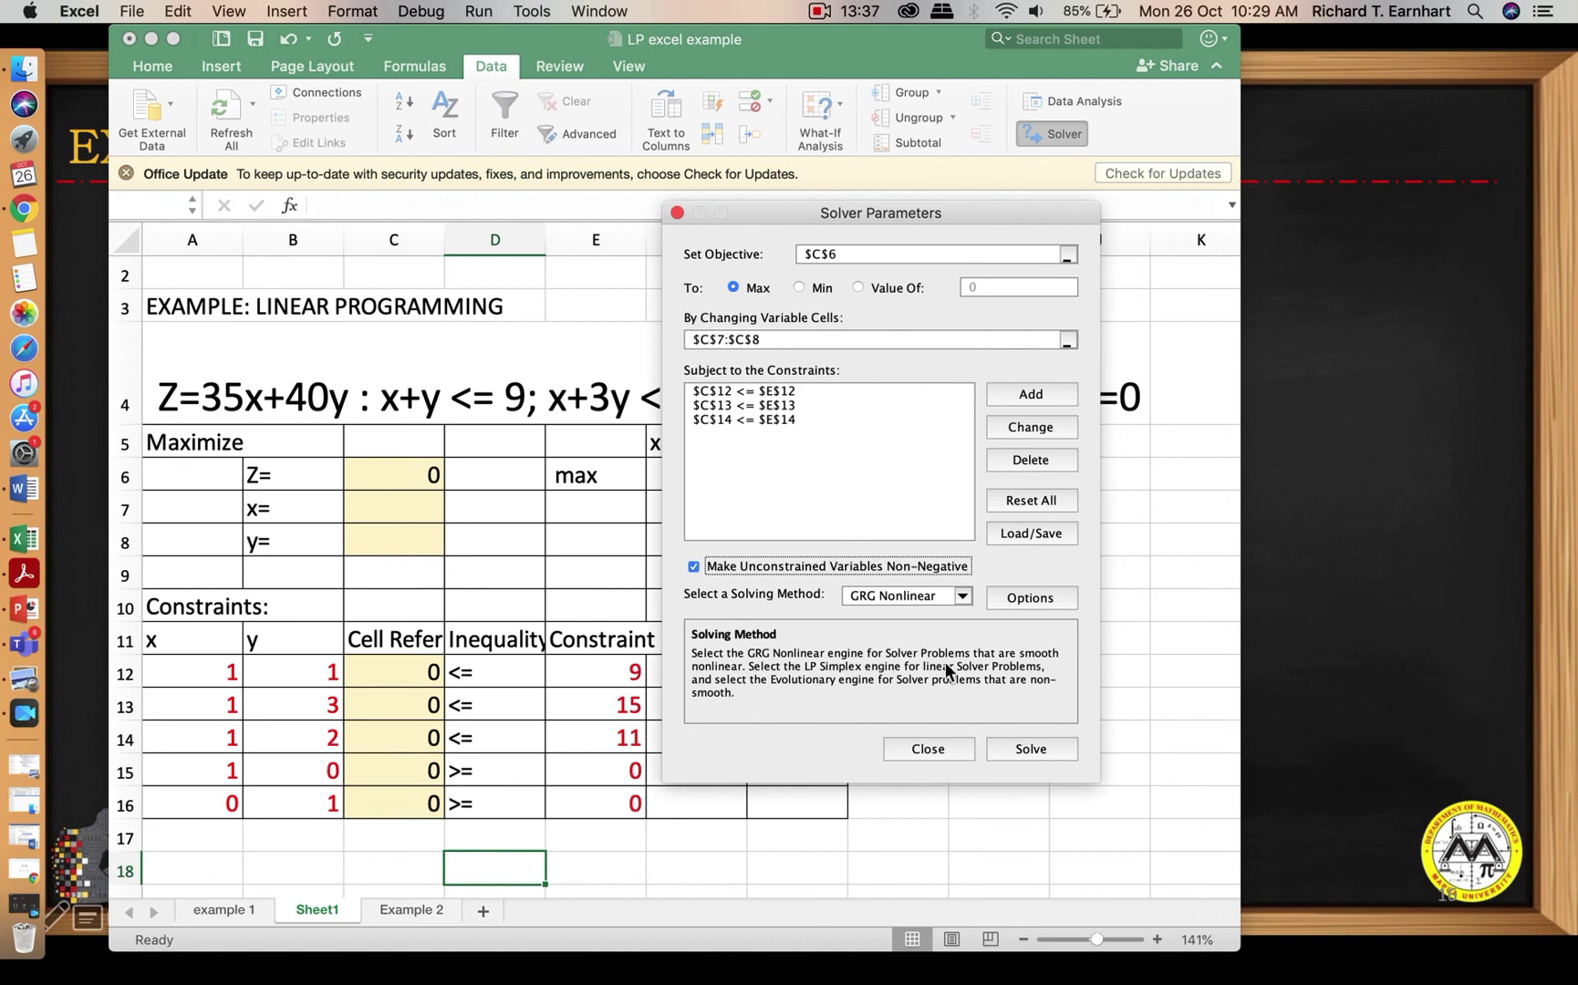
left_click(962, 596)
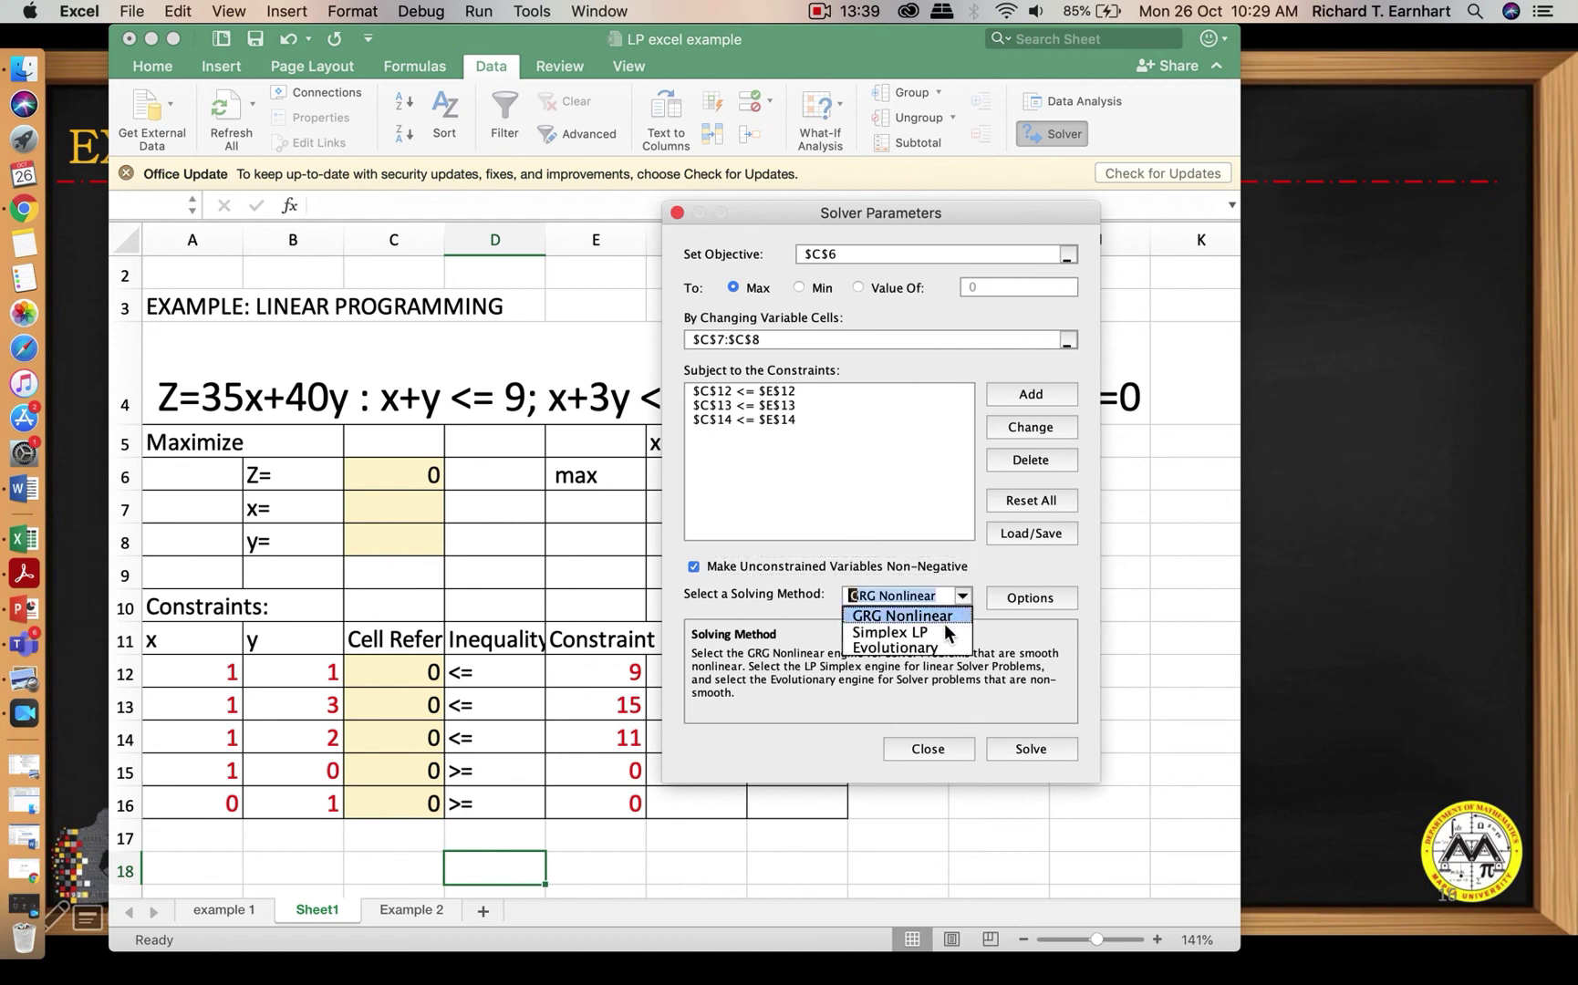
left_click(943, 631)
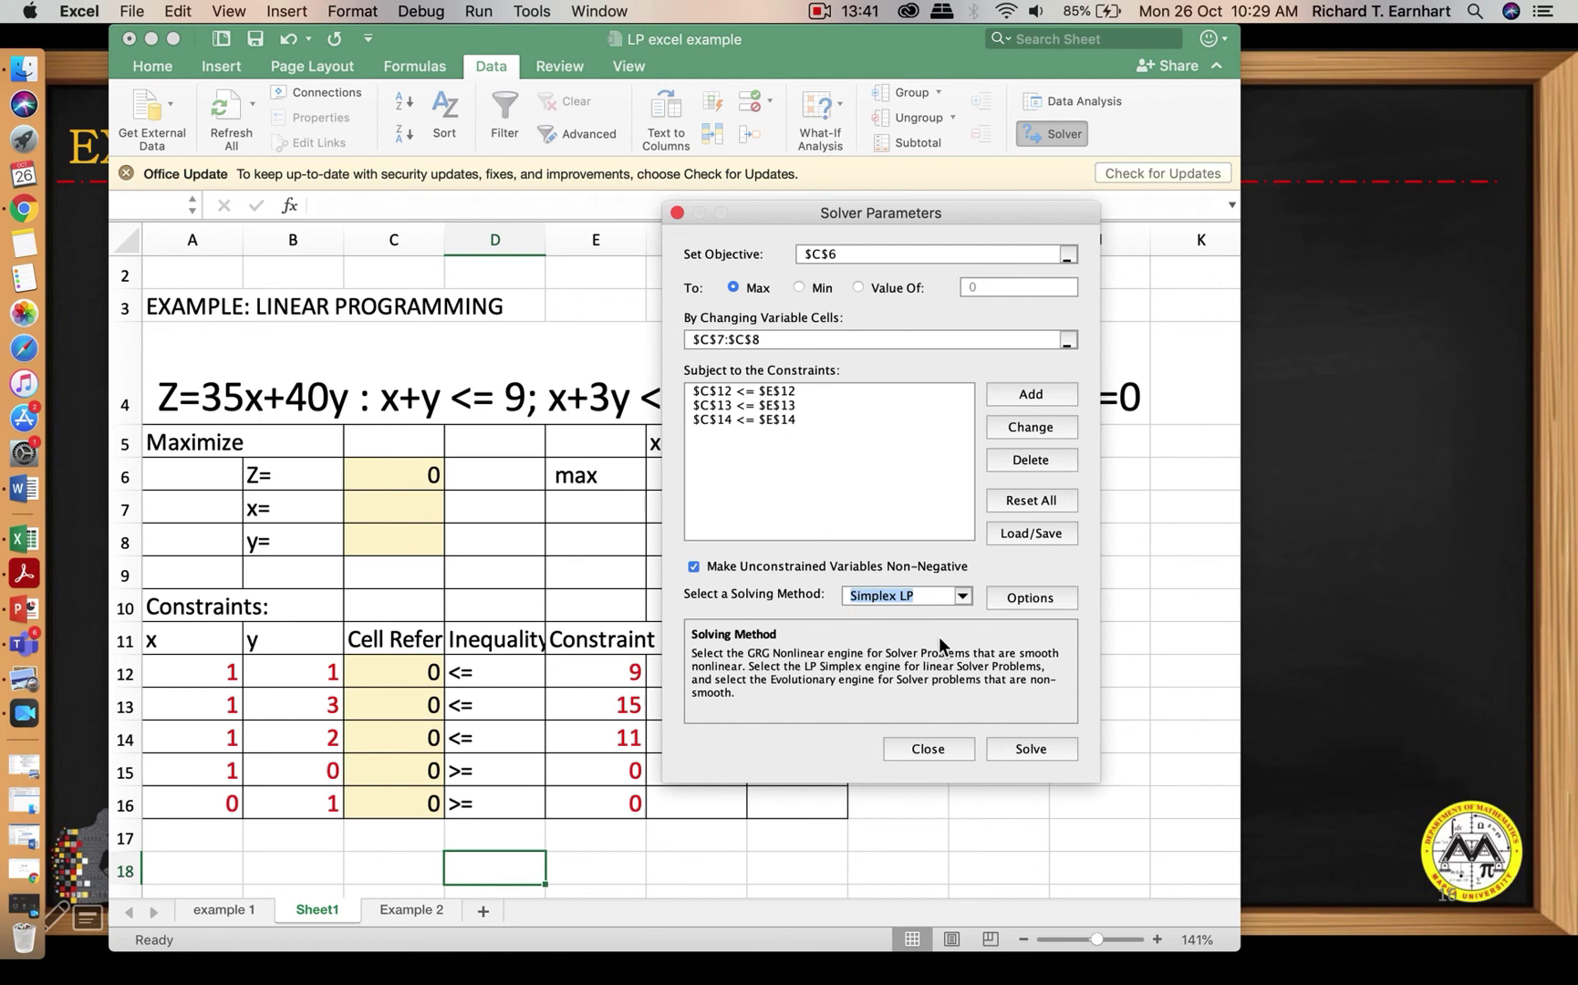
left_click(962, 596)
left_click(996, 632)
Solve the model, keeping the Solver solution, and select the result cells C6:C8 for Z, x and y
left_click(1023, 748)
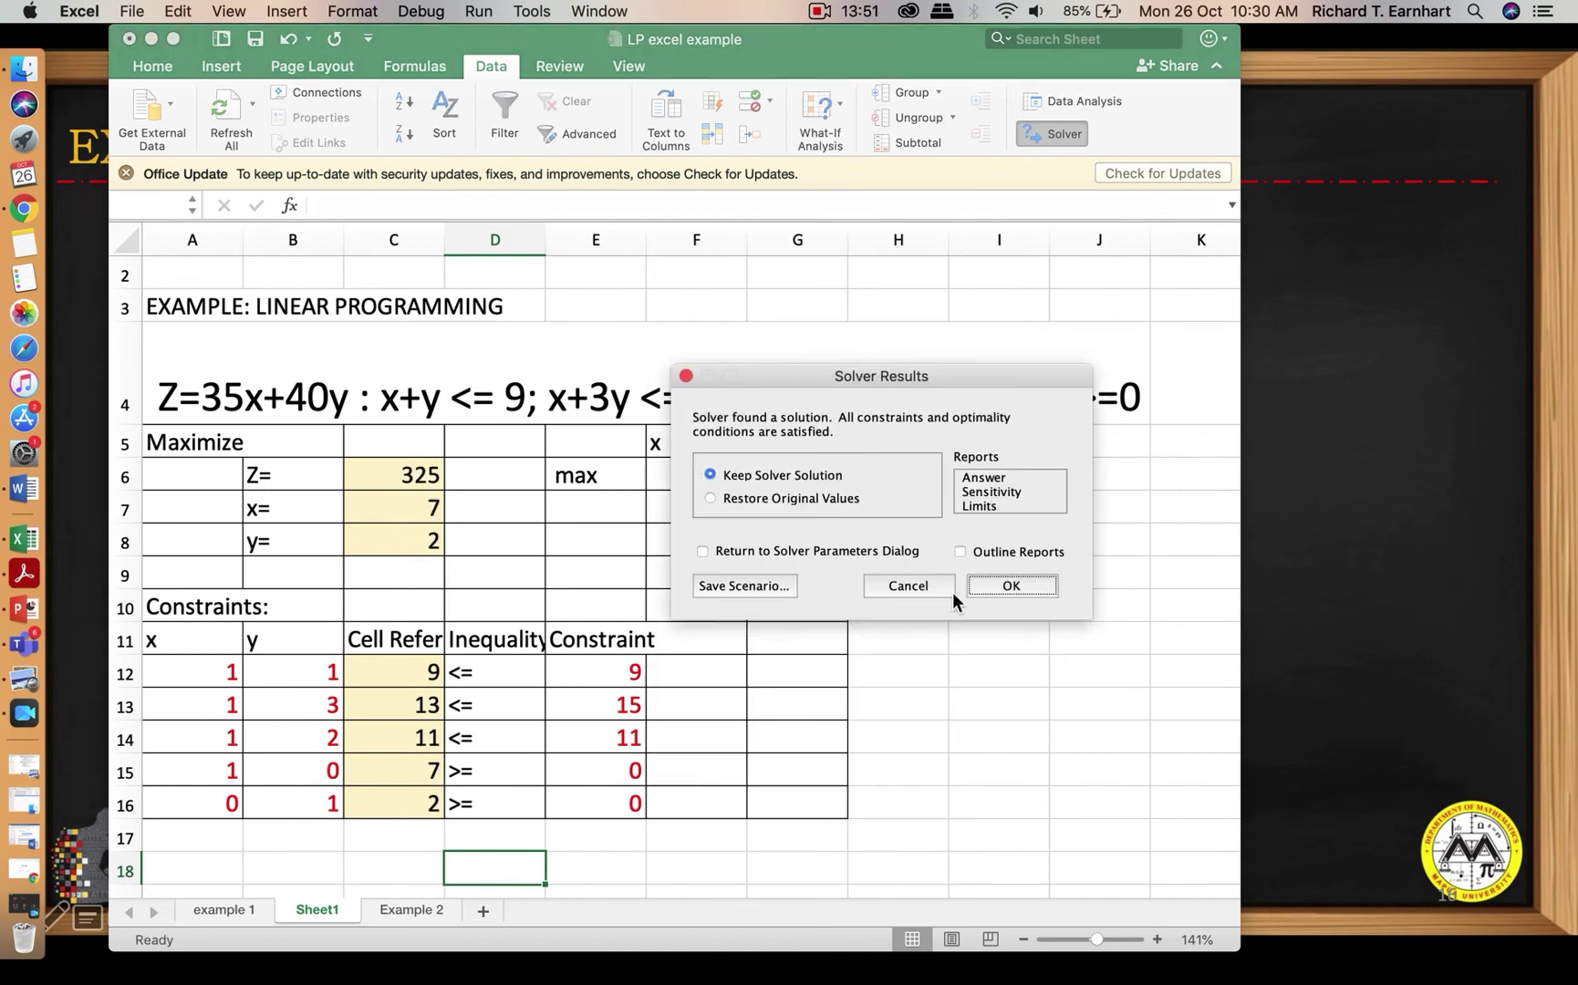
left_click(1004, 588)
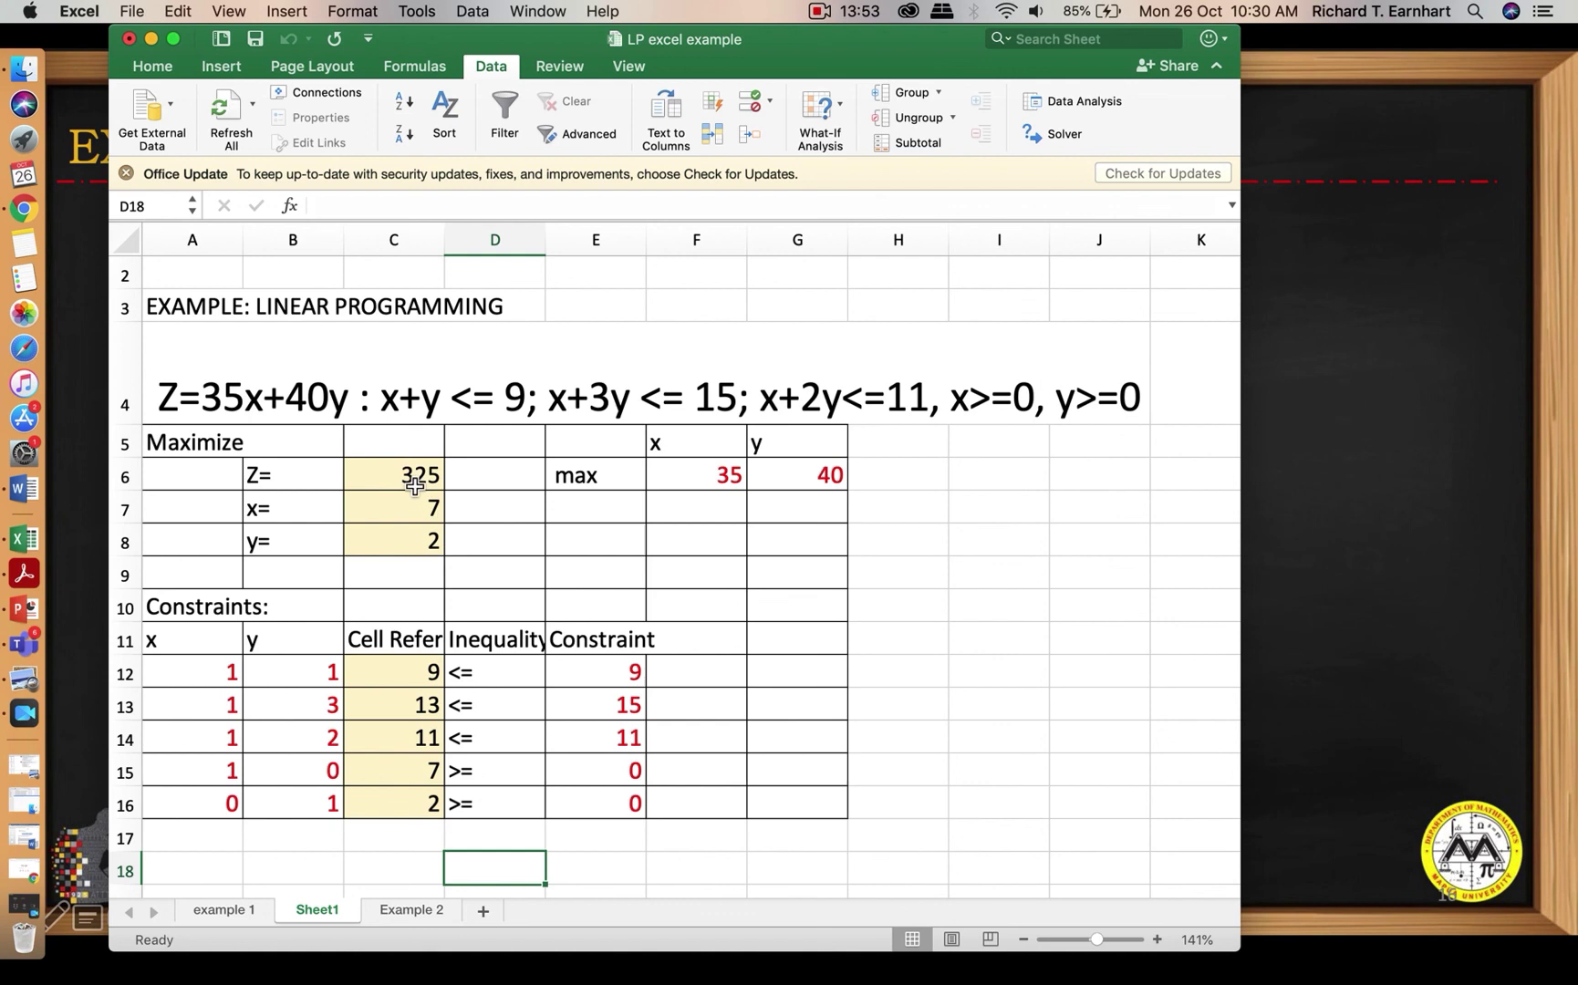
left_click_drag(408, 476, 407, 538)
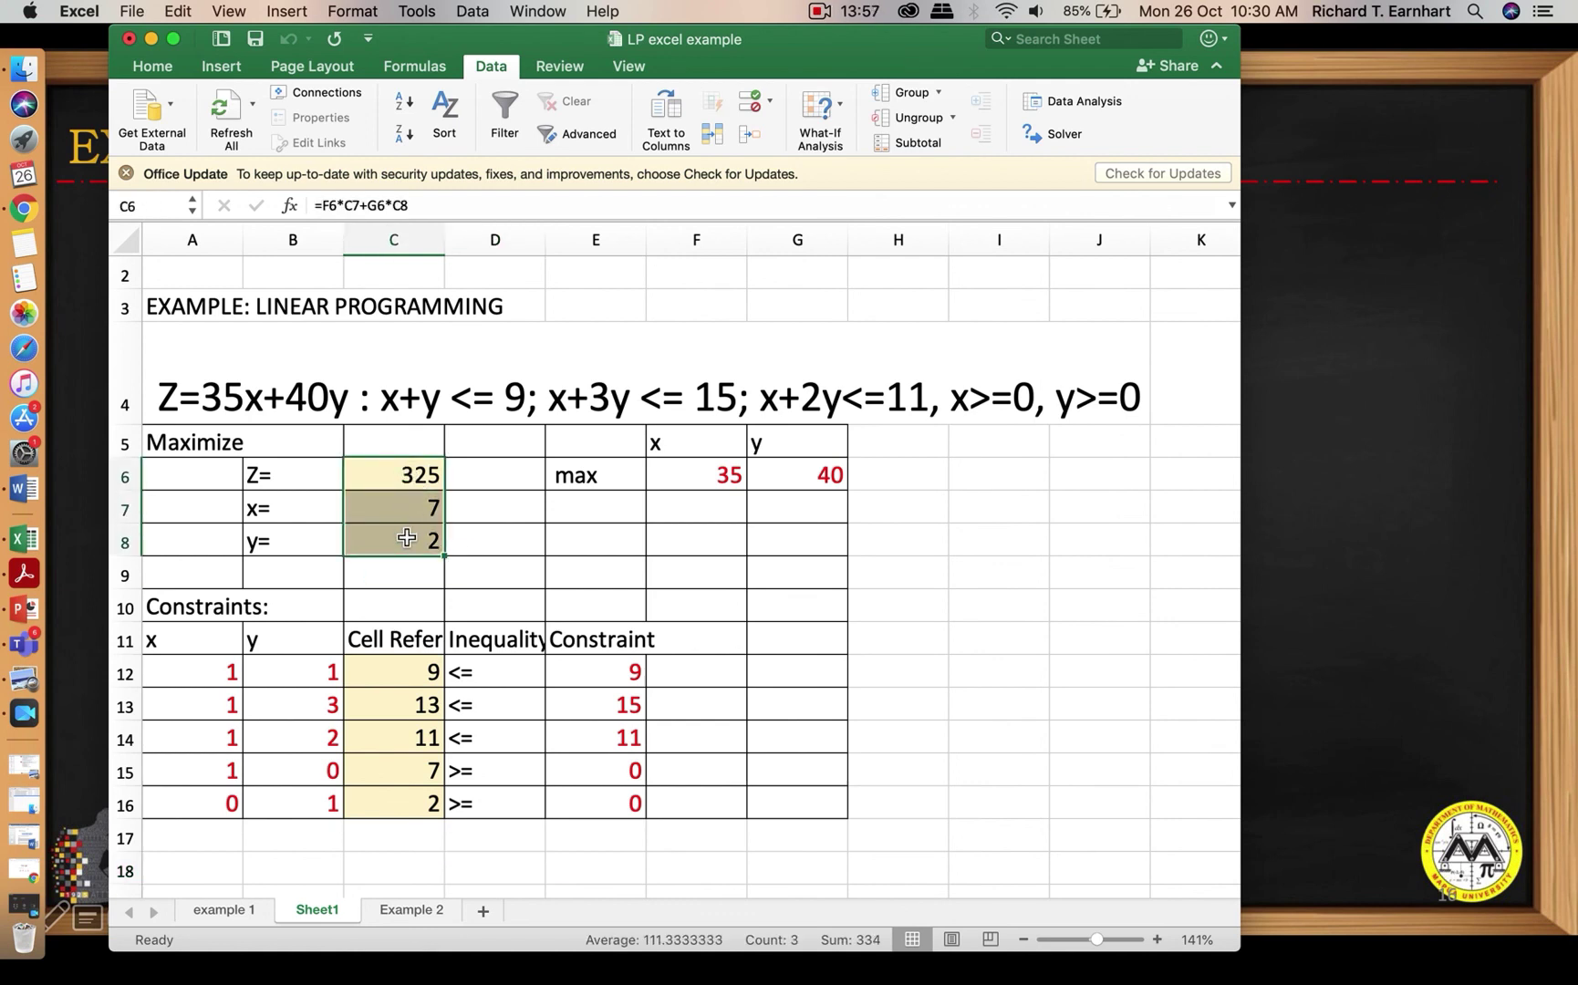